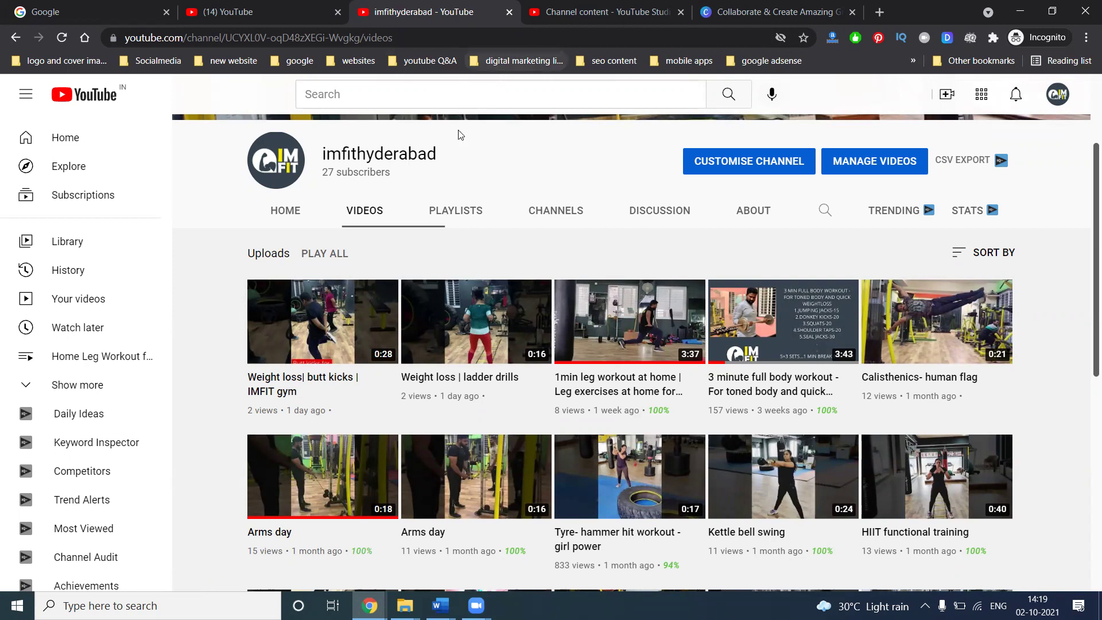
Step: Start a new video upload for the channel in YouTube Studio and bring up the file selection dialog
left_click(594, 14)
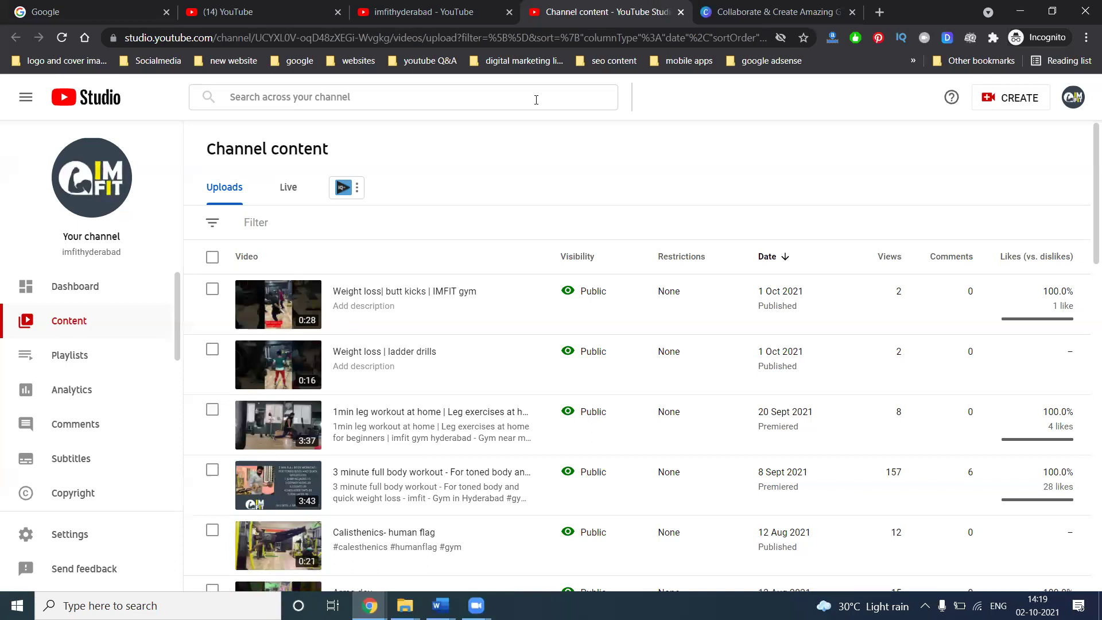
left_click(994, 103)
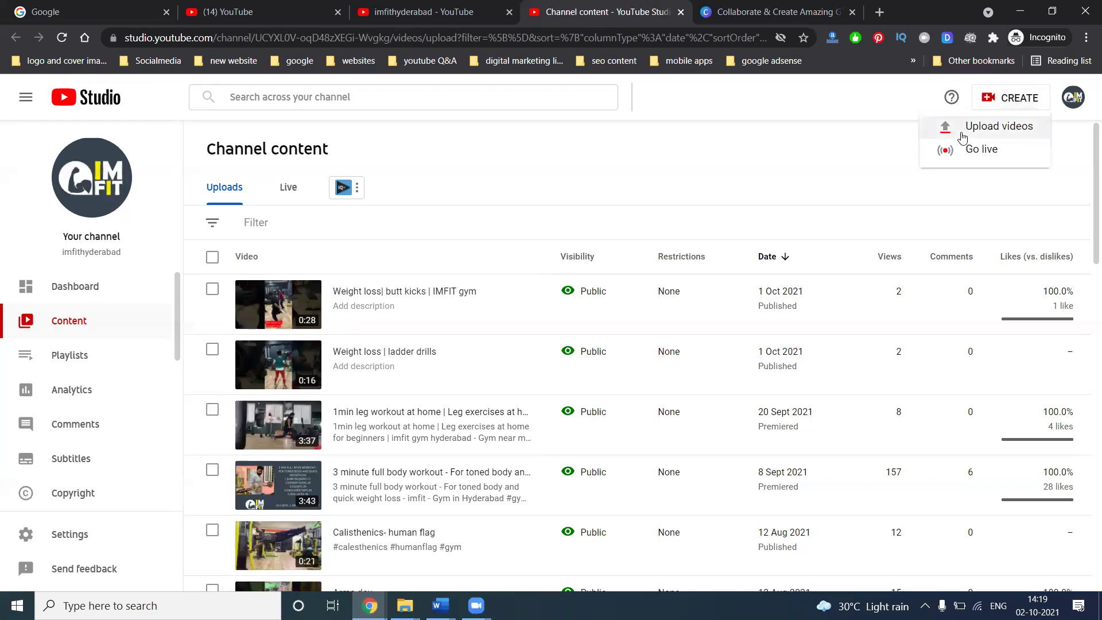
left_click(945, 128)
left_click(565, 429)
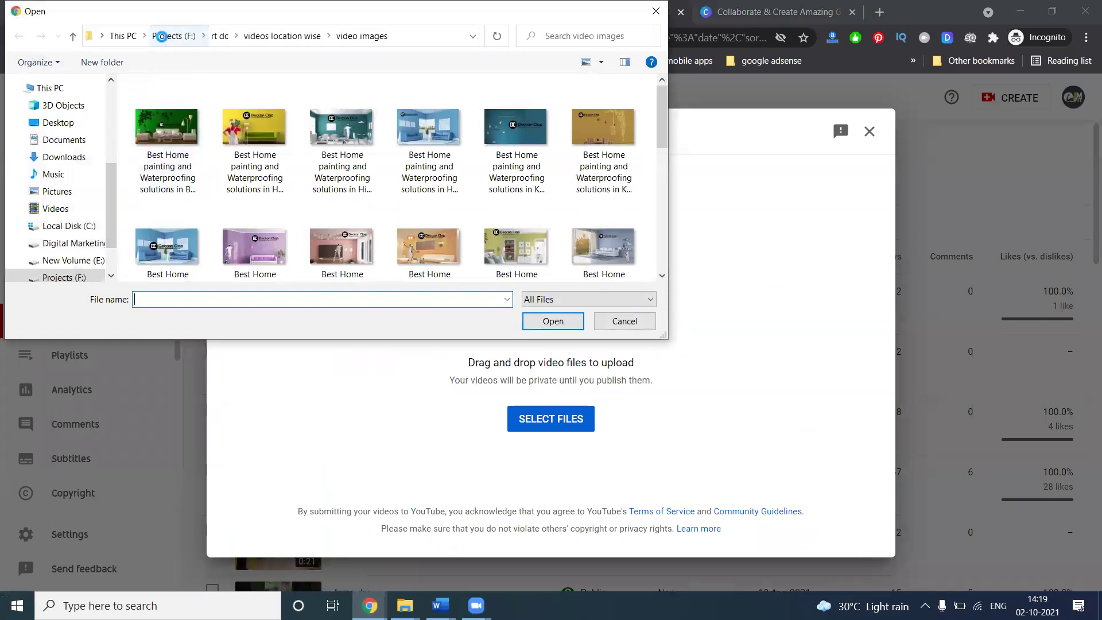
Step: Upload the "full body workouts - Full Body Exercise" video from the imfit "design videos" folder on the Projects (F:) drive
left_click(166, 35)
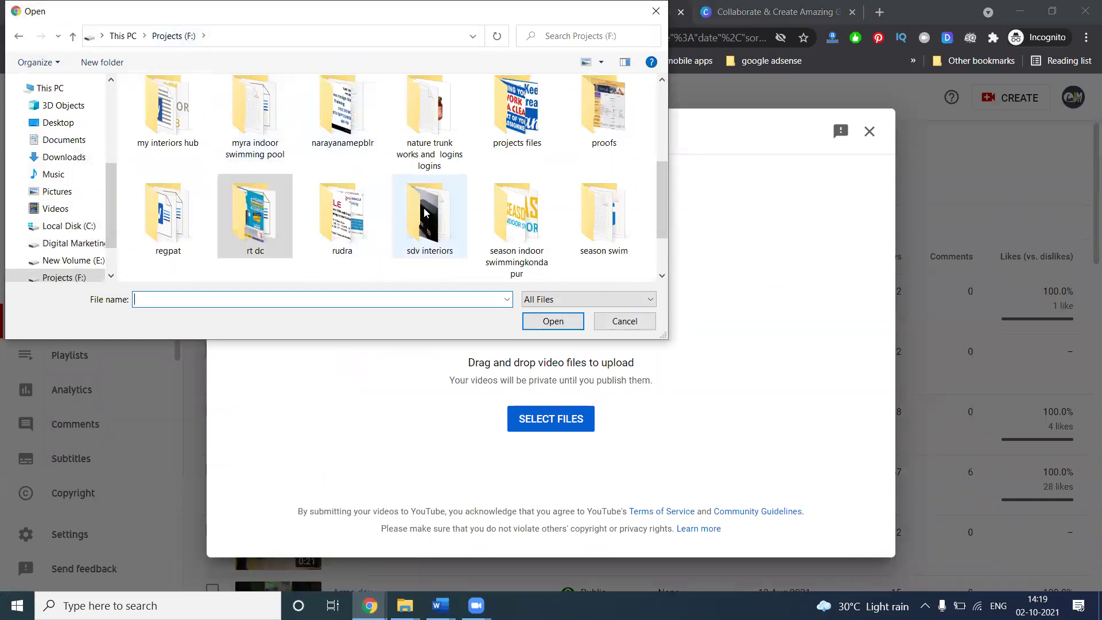
scroll(425, 213, "up", 5)
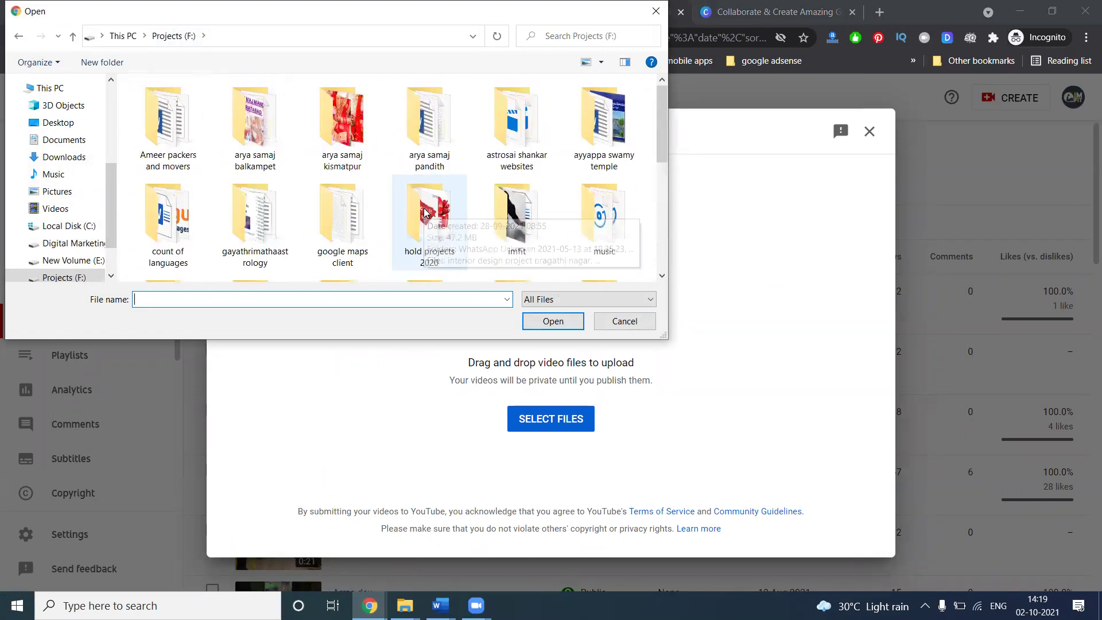
double_click(494, 227)
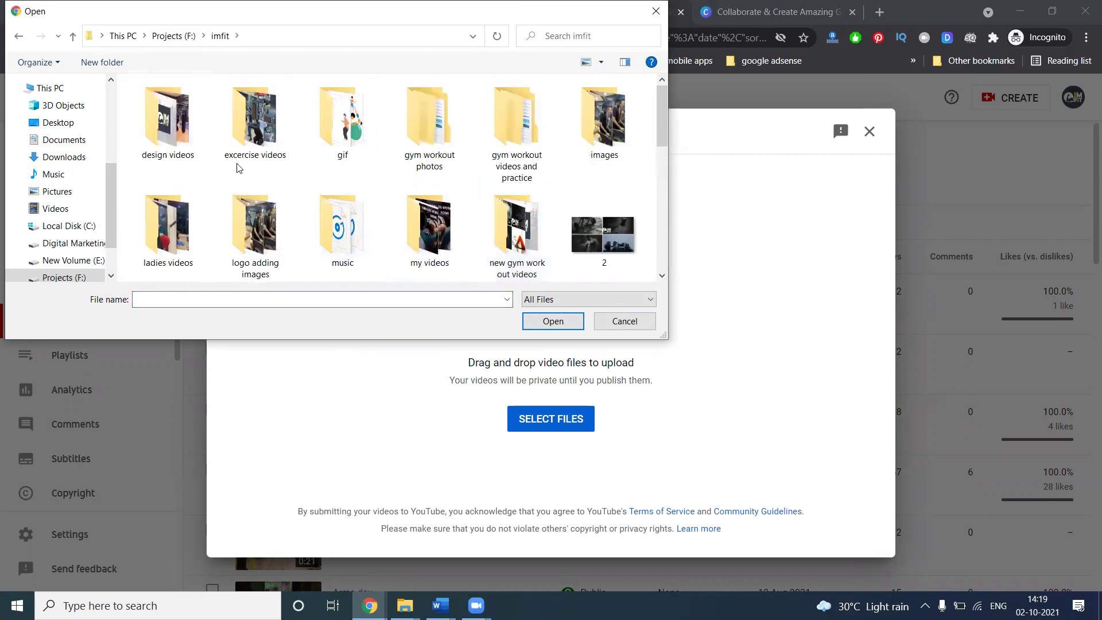
double_click(212, 148)
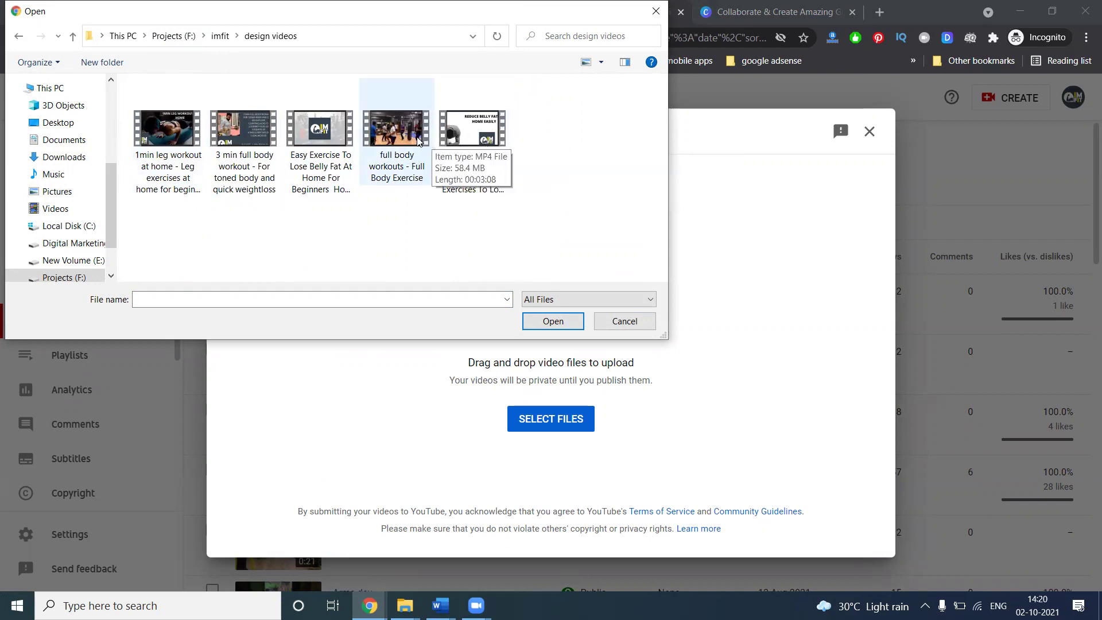
double_click(399, 141)
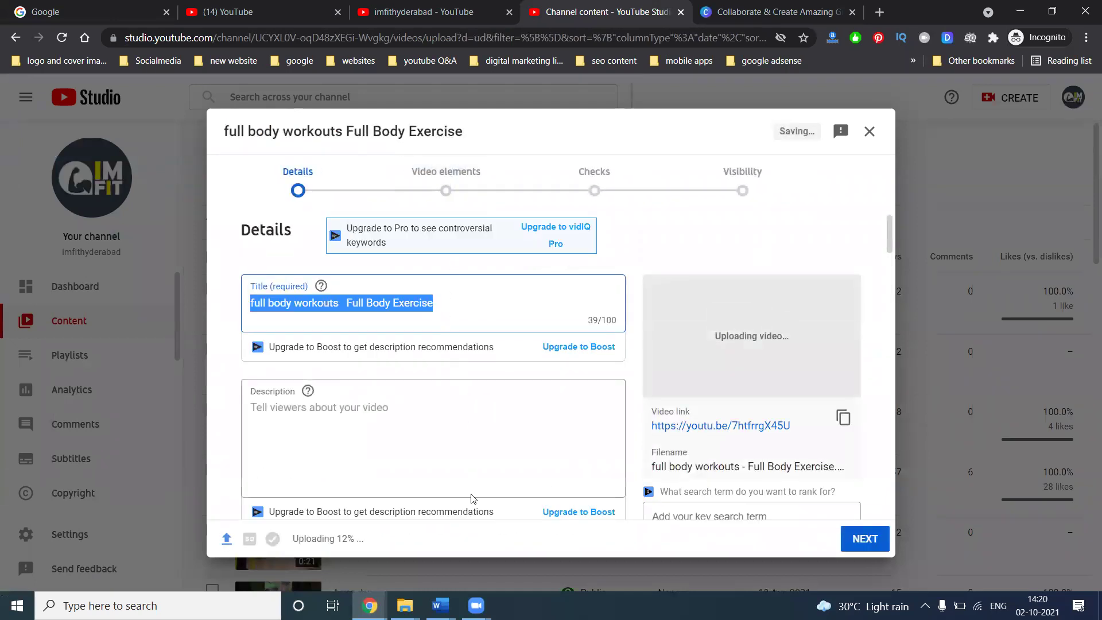
Step: Copy "IMFIT Gym and Crossfit Hyderabad" from the Word keywords document and append it to the video title after a hyphen
mouse_move(440, 606)
left_click(512, 562)
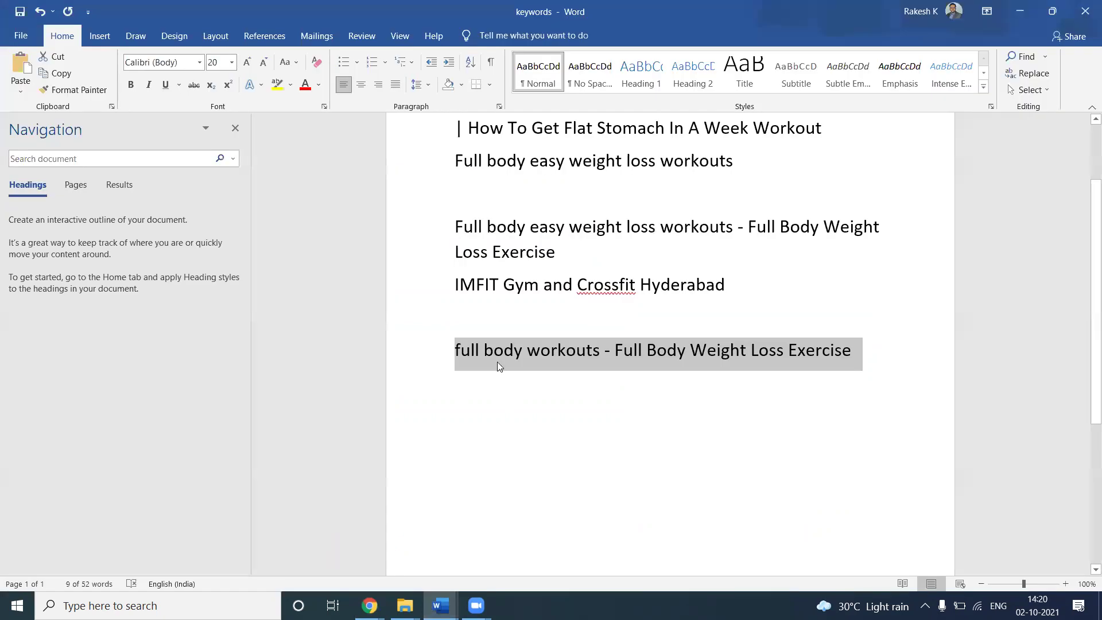
left_click(399, 296)
key("ctrl+c")
key("alt+Tab")
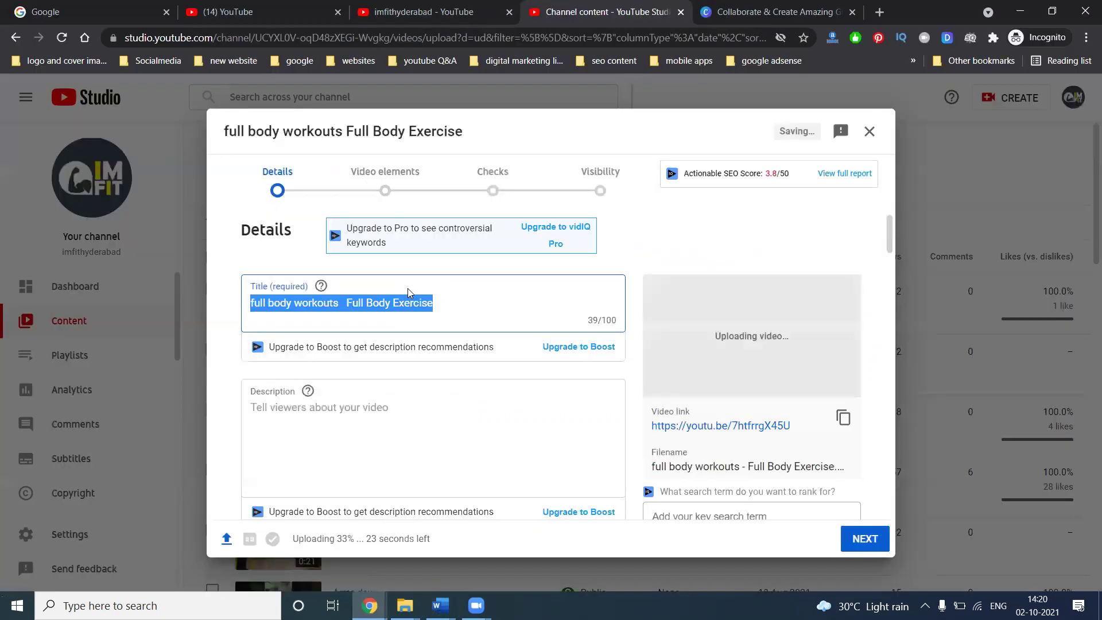
left_click(461, 311)
type("-")
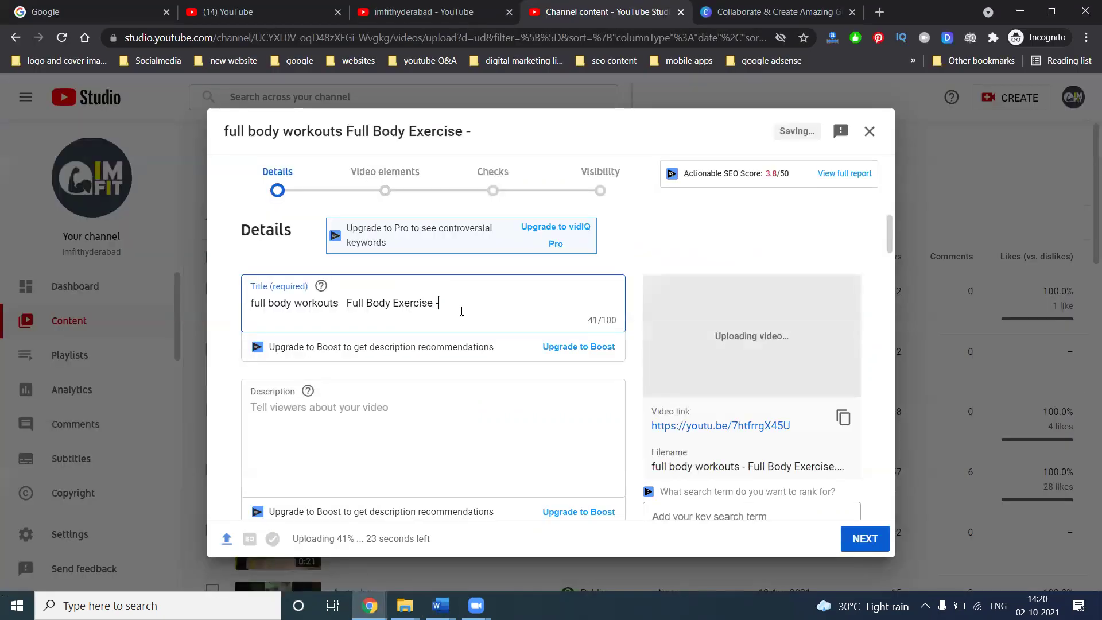
key("ctrl+v")
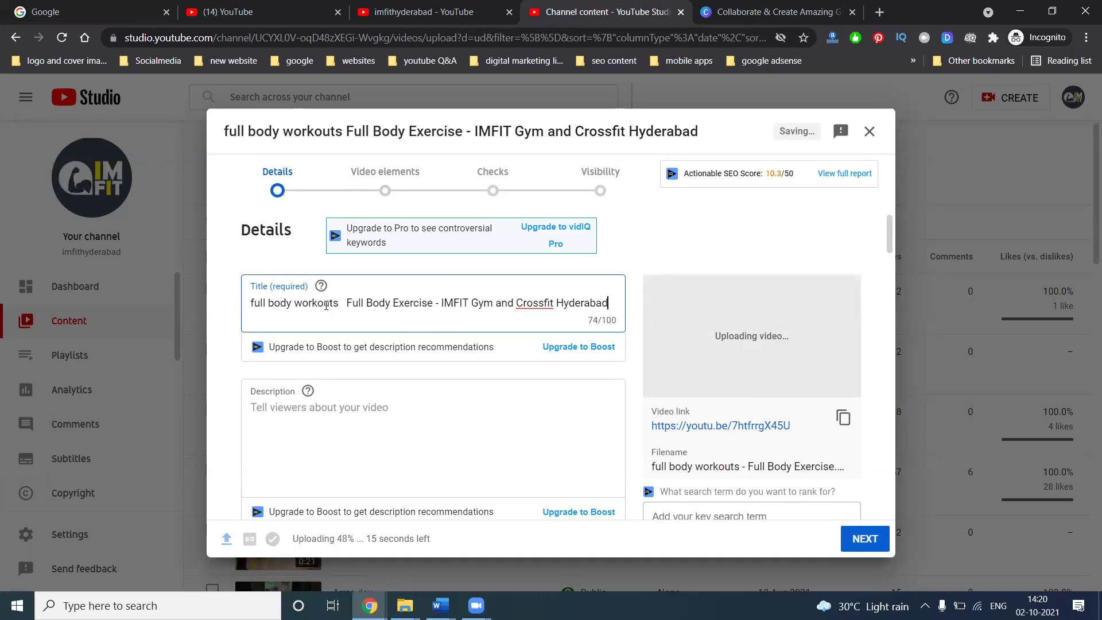
Step: Insert a hyphen between "full body workouts" and "Full Body Exercise" in the video title
left_click(348, 303)
key("BackSpace")
type("-")
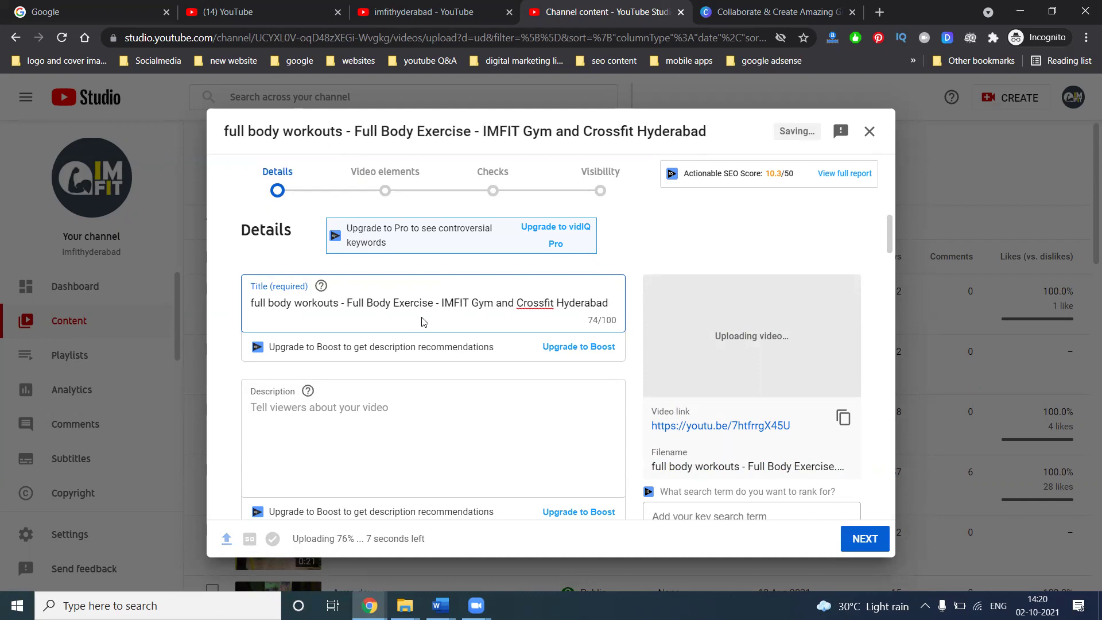
Step: Replace "Full Body Exercise" in the video title with "Full Body Weight Loss Exercise" copied from the Word keywords document
key("alt+Tab")
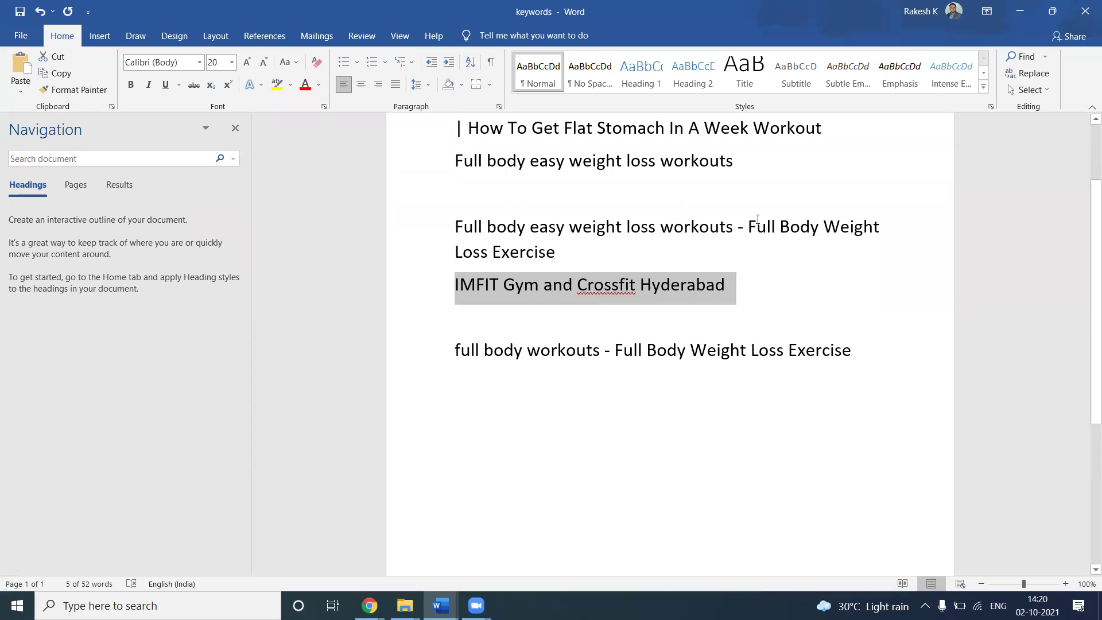
left_click_drag(749, 221, 749, 246)
key("ctrl+c")
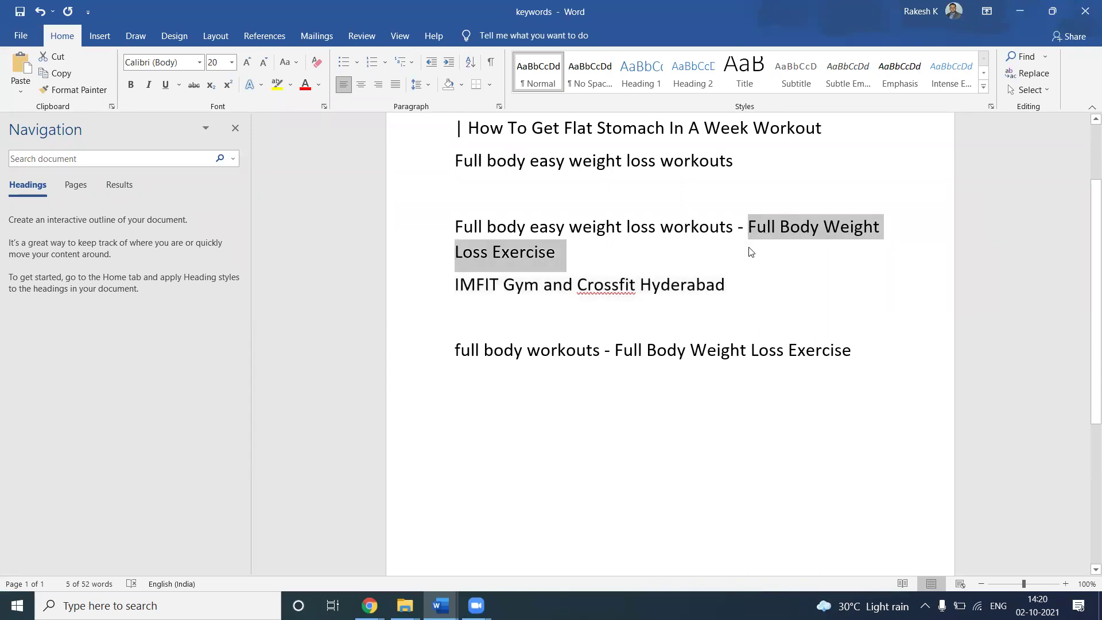
key("alt+Tab")
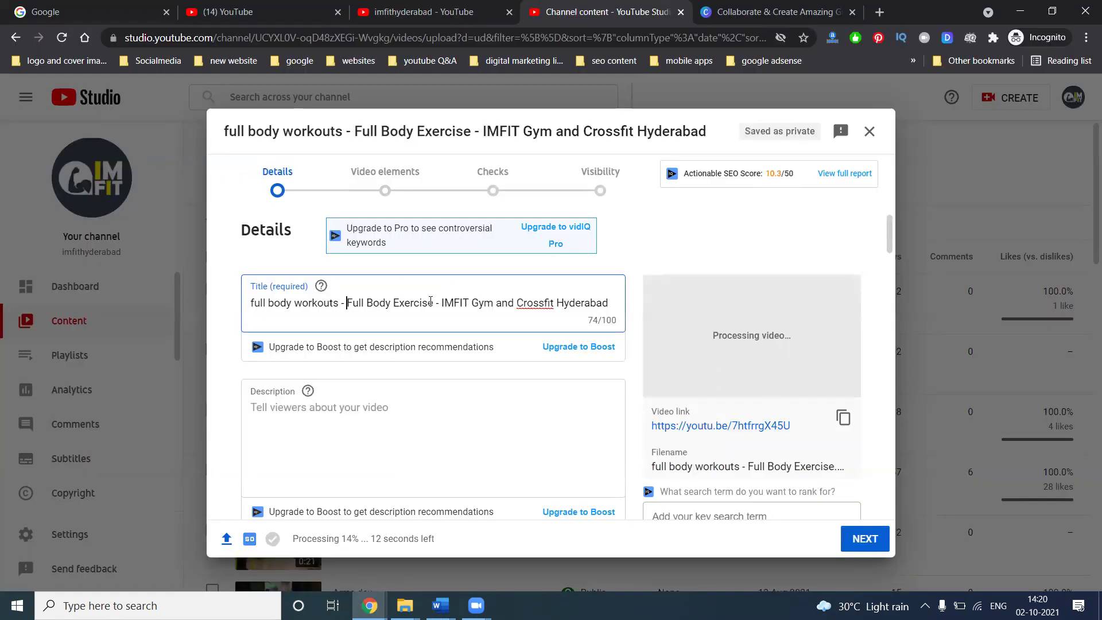
left_click_drag(435, 304, 348, 305)
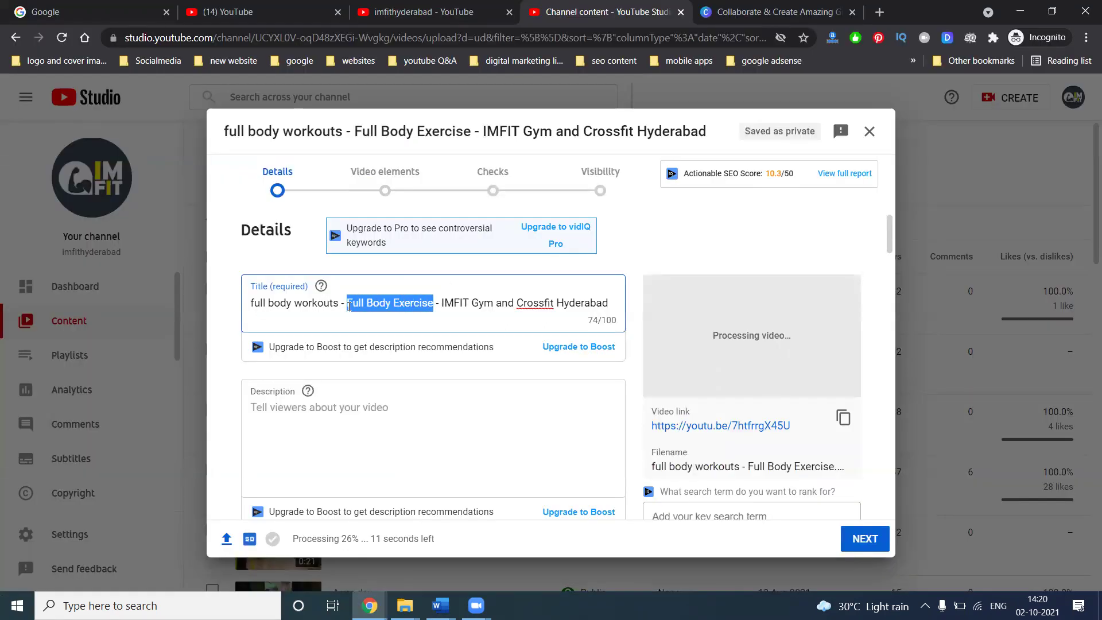
key("ctrl+v")
Step: Copy the full video title into the description
key("ctrl+a")
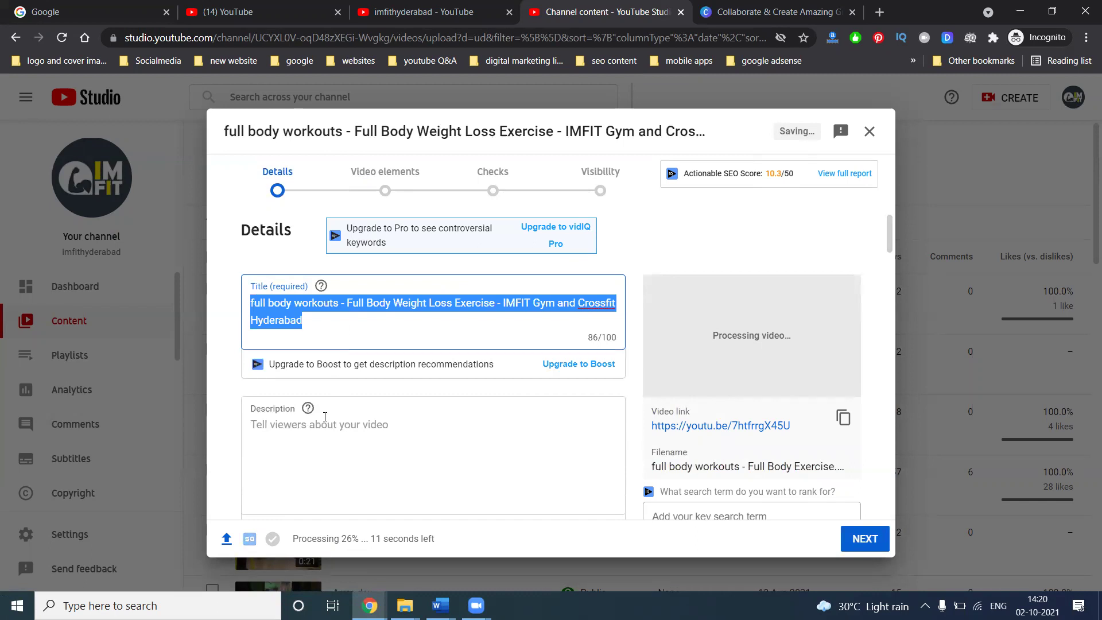
key("ctrl+c")
left_click(325, 417)
key("ctrl+v")
Step: Create a public playlist titled "full body workouts", taking the name from the Word keywords document
scroll(275, 368, "down", 5)
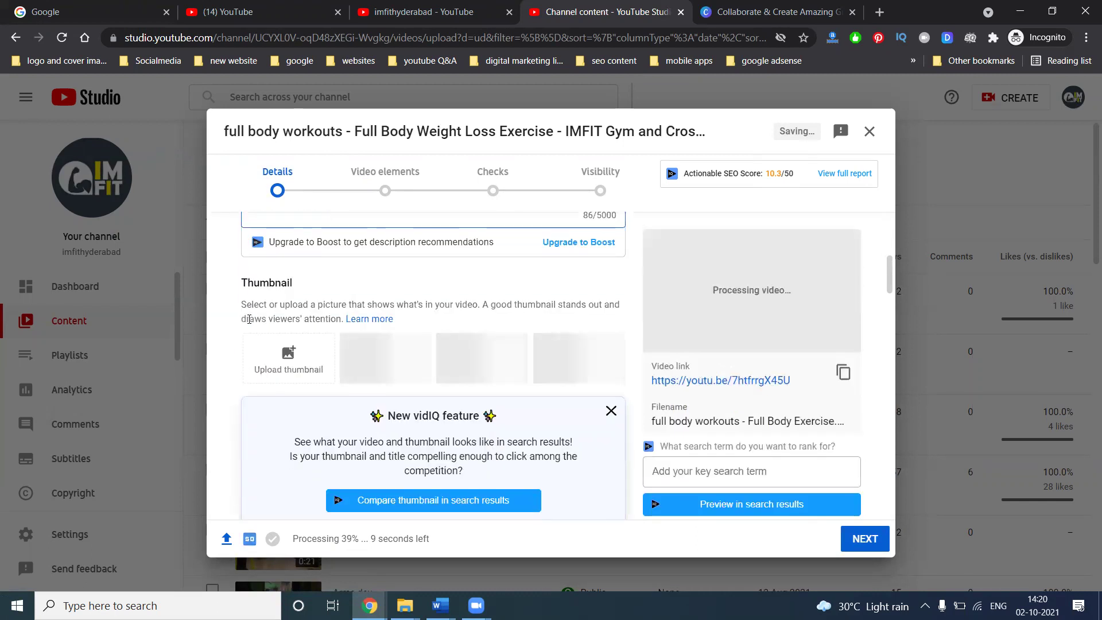
scroll(249, 319, "down", 1)
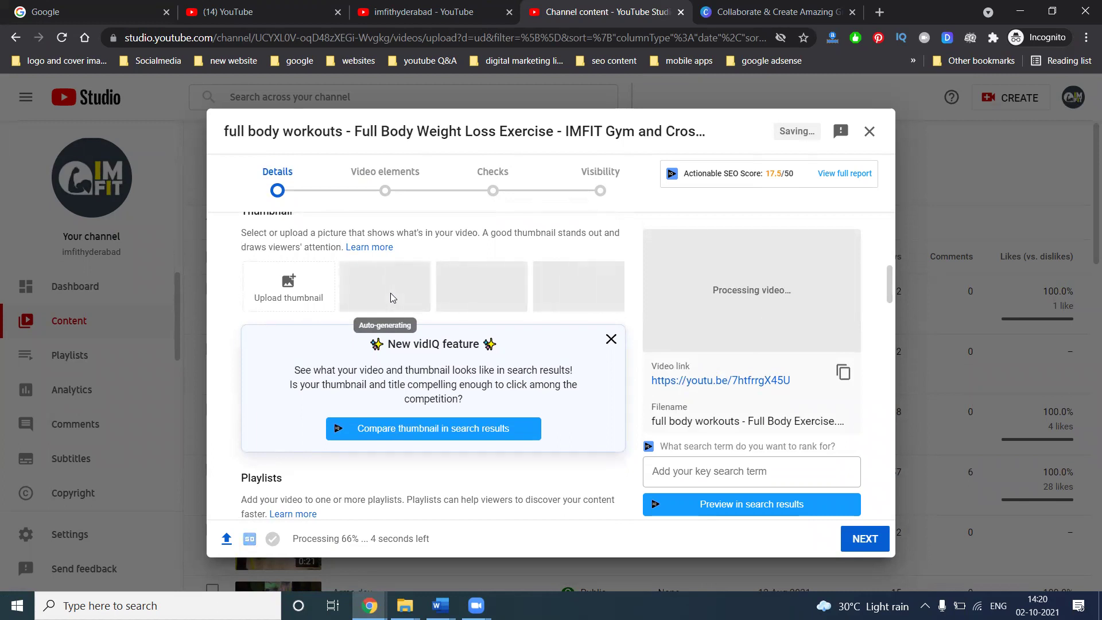
scroll(396, 293, "down", 3)
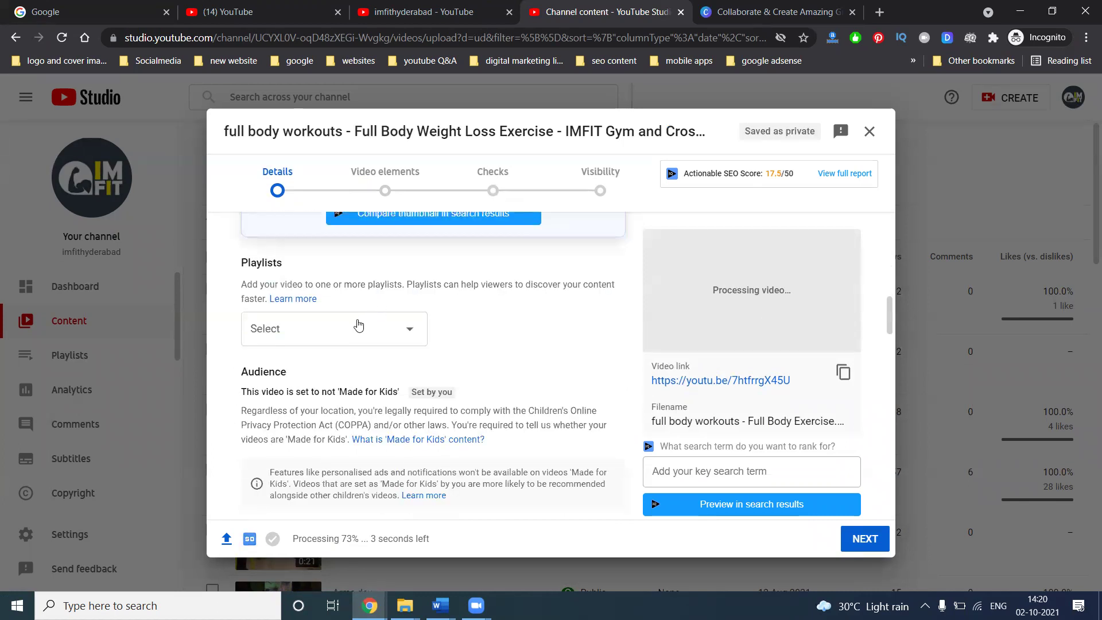
left_click(339, 335)
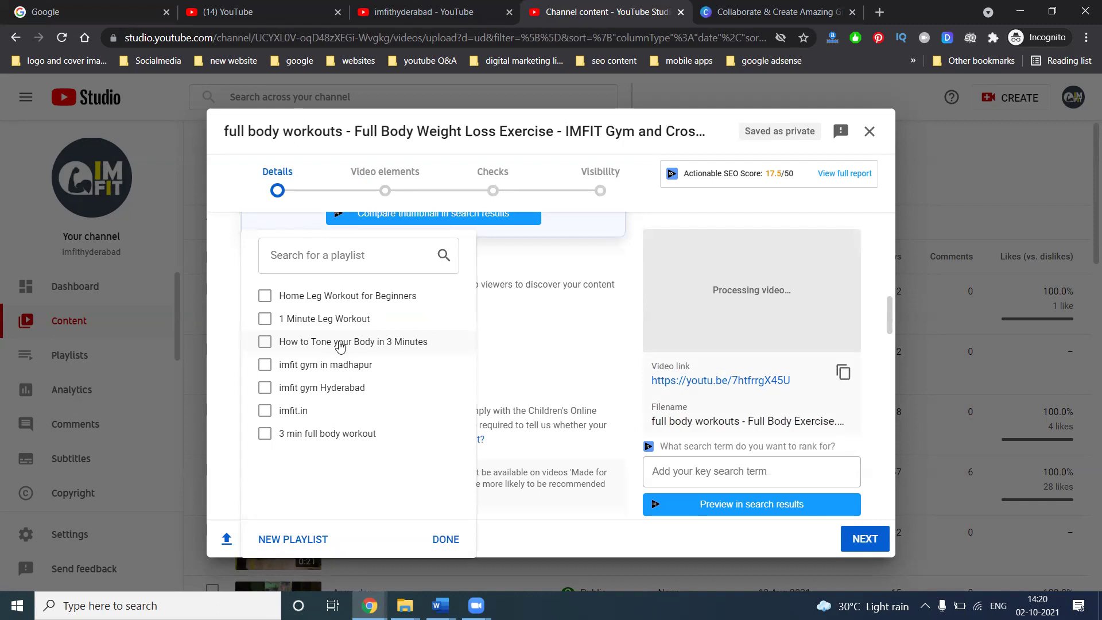
key("alt+Tab")
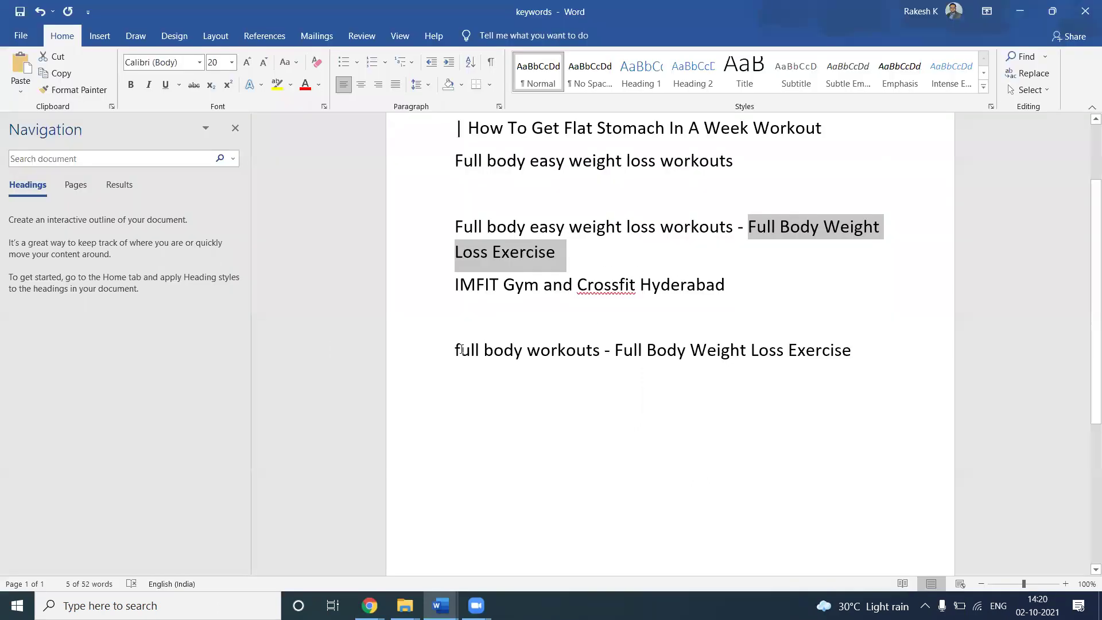
left_click_drag(453, 351, 606, 352)
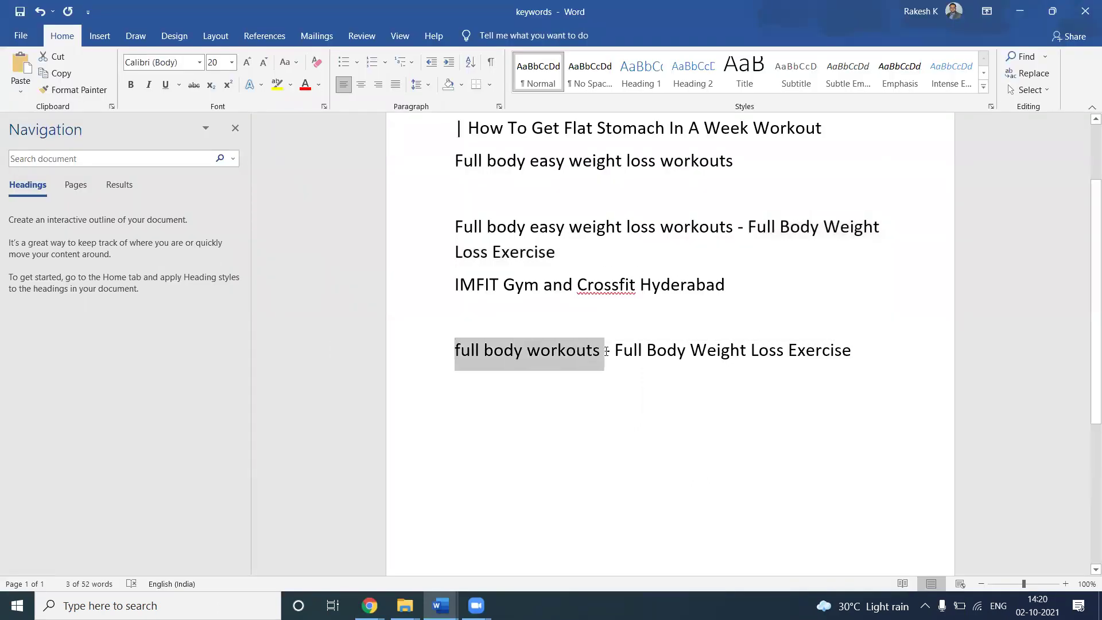
key("alt+Tab")
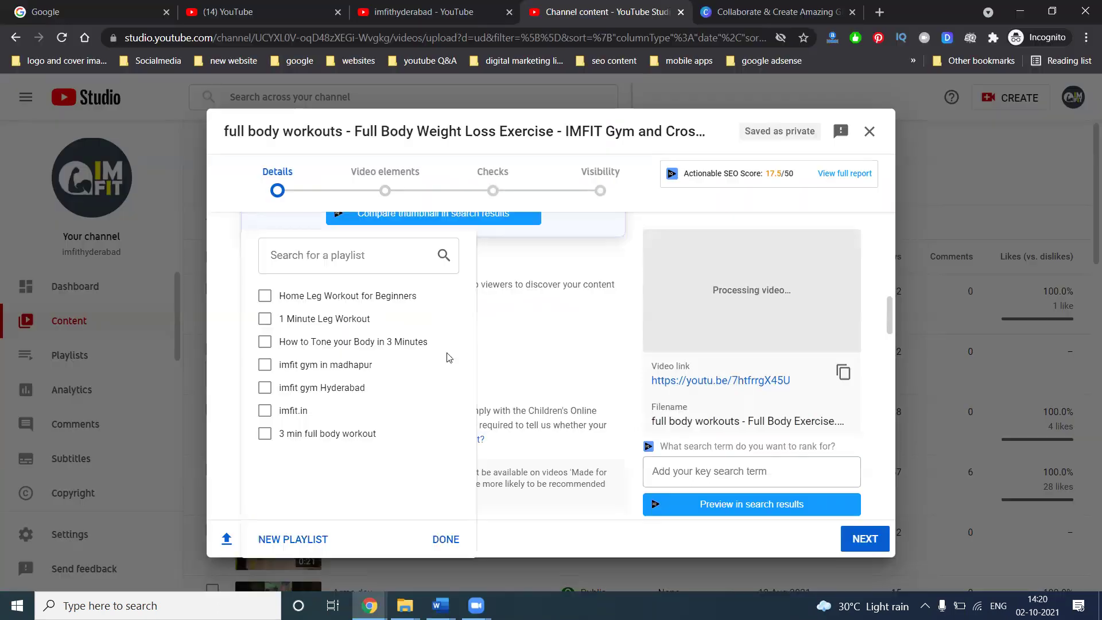
left_click(291, 537)
key("ctrl+v")
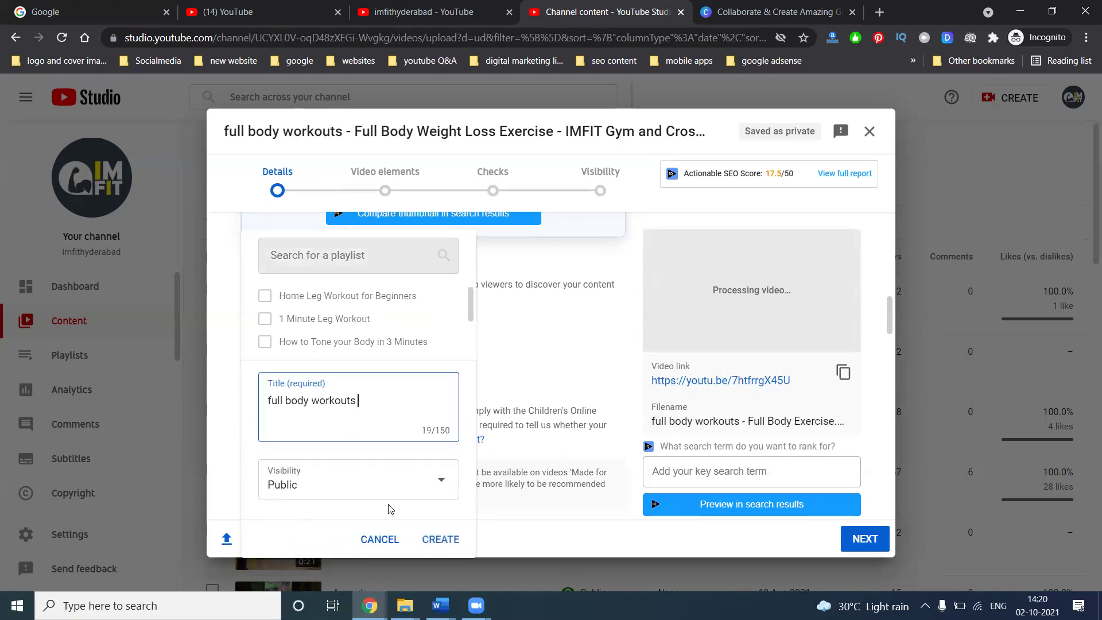
Step: Create a public playlist titled "Full body easy weight loss workouts", copying the name from the Word keywords document
key("alt+Tab")
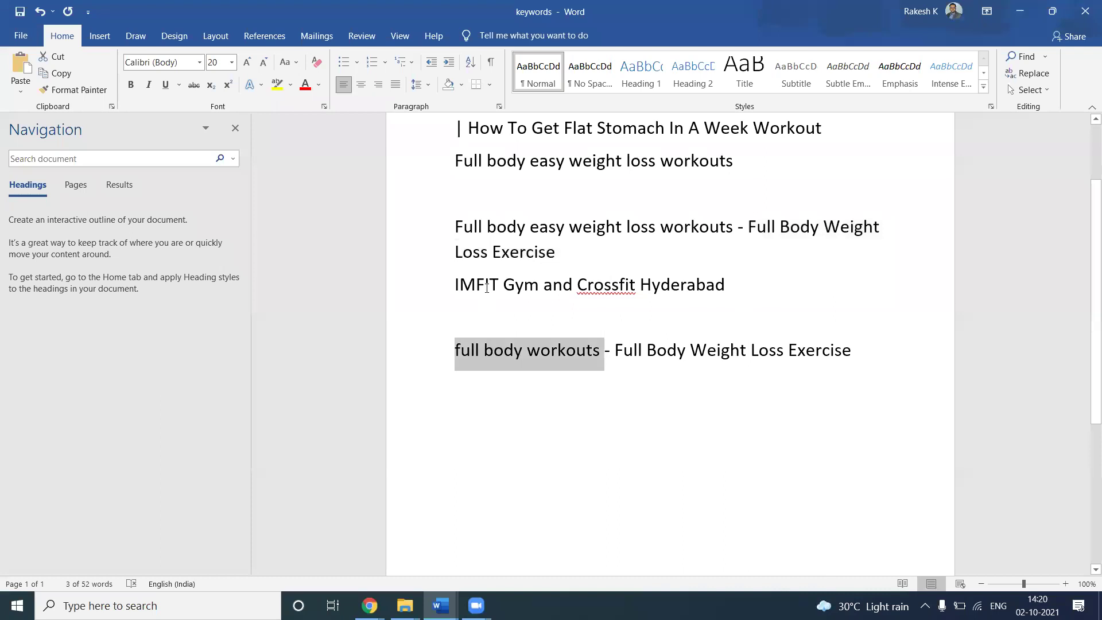
left_click_drag(454, 227, 694, 227)
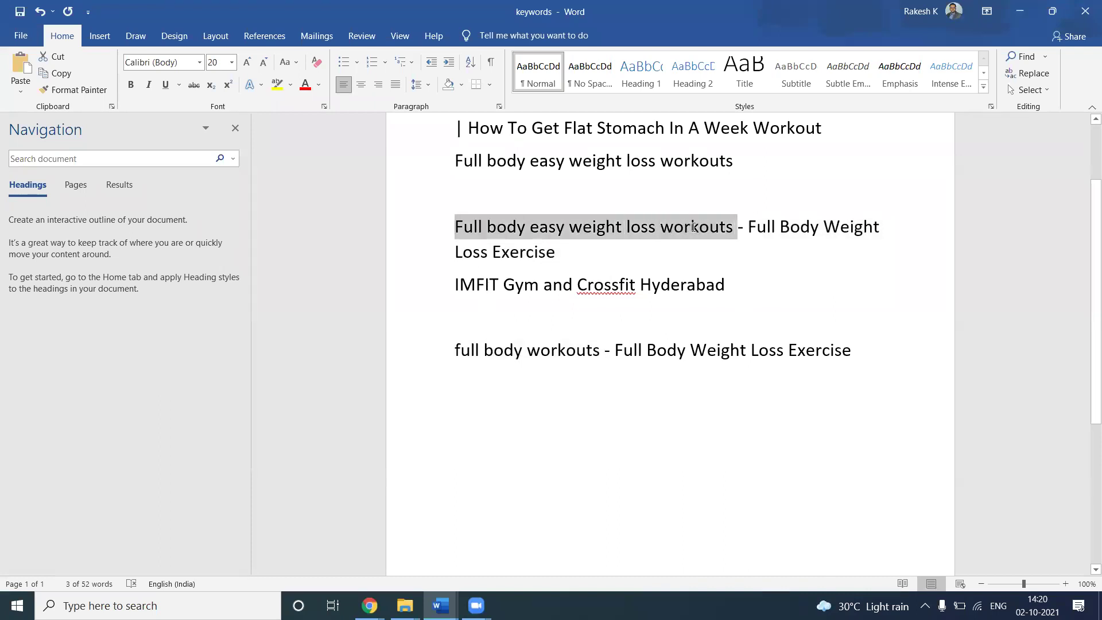
key("ctrl+c")
key("alt+Tab")
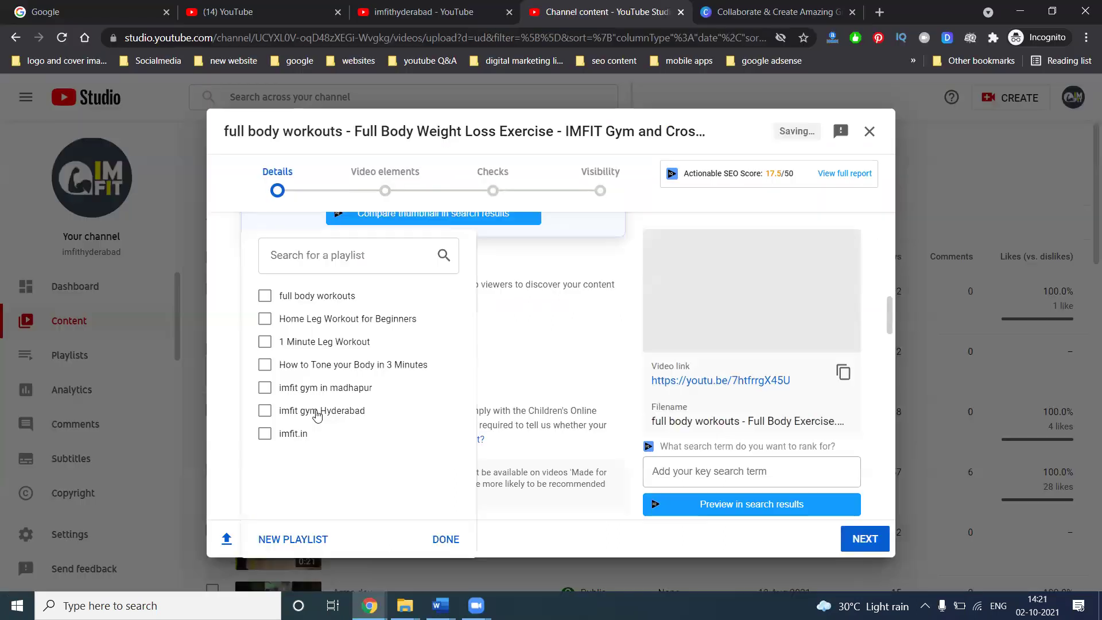
left_click(287, 537)
key("ctrl+v")
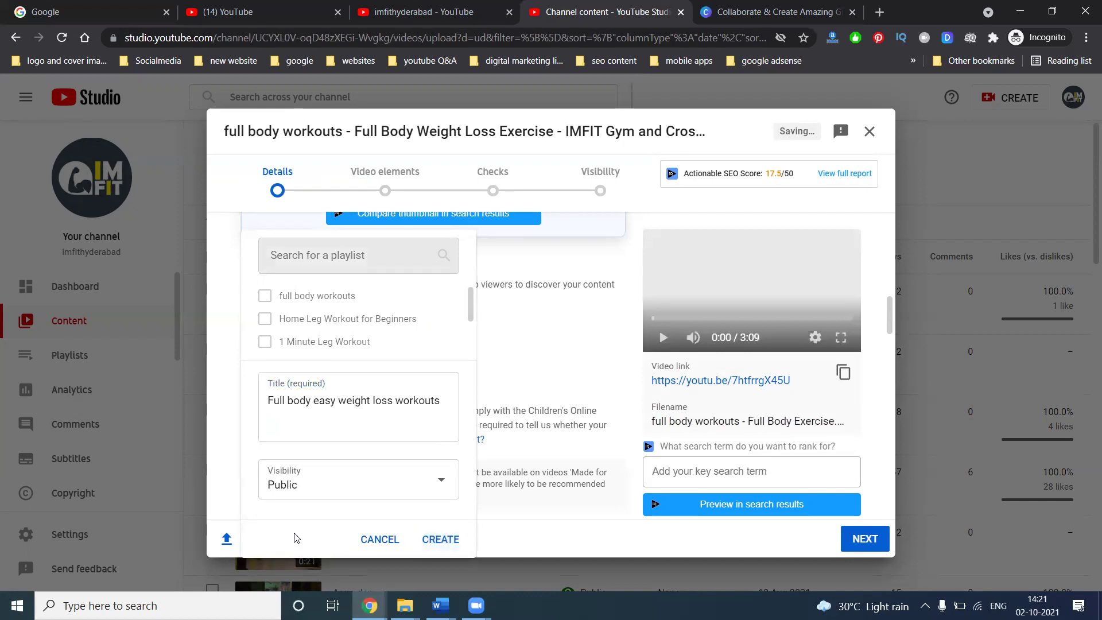
Step: Create a public playlist titled "Full Body Weight Loss Exercise", copying the name from the Word keywords document
key("alt+Tab")
left_click_drag(749, 227, 754, 247)
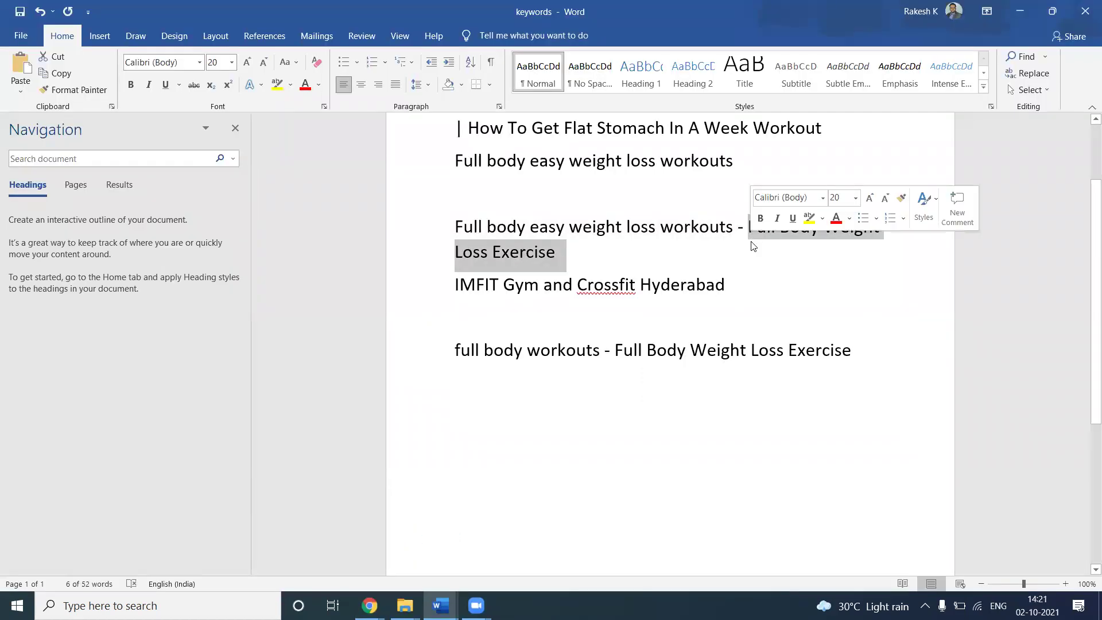
key("ctrl+c")
key("alt+Tab")
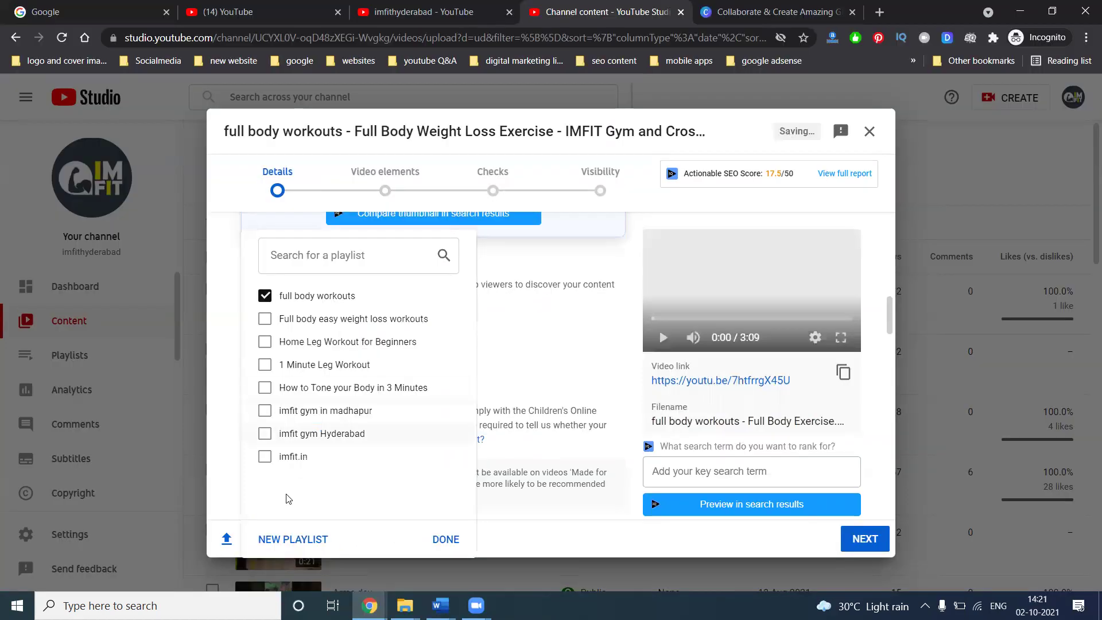
left_click(280, 537)
key("ctrl+v")
key("Return")
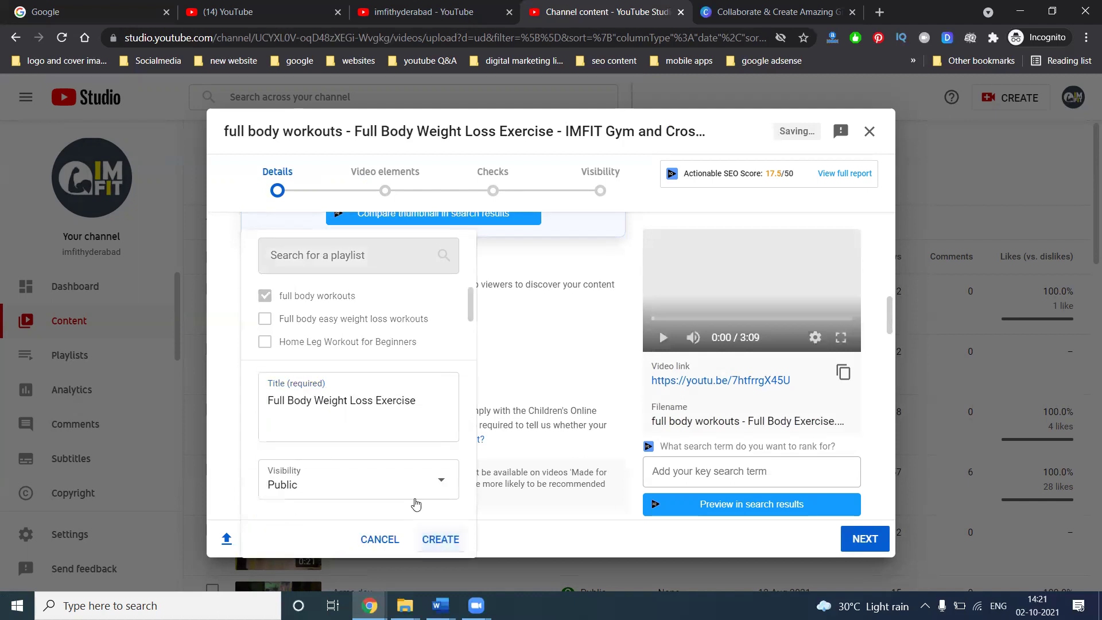
Step: Add the video to the playlists Full body easy weight loss workouts, Full Body Weight Loss Exercise, imfit gym in madhapur, imfit gym Hyderabad and imfit.in
left_click(315, 320)
left_click(315, 343)
left_click(313, 456)
left_click(309, 434)
left_click(305, 477)
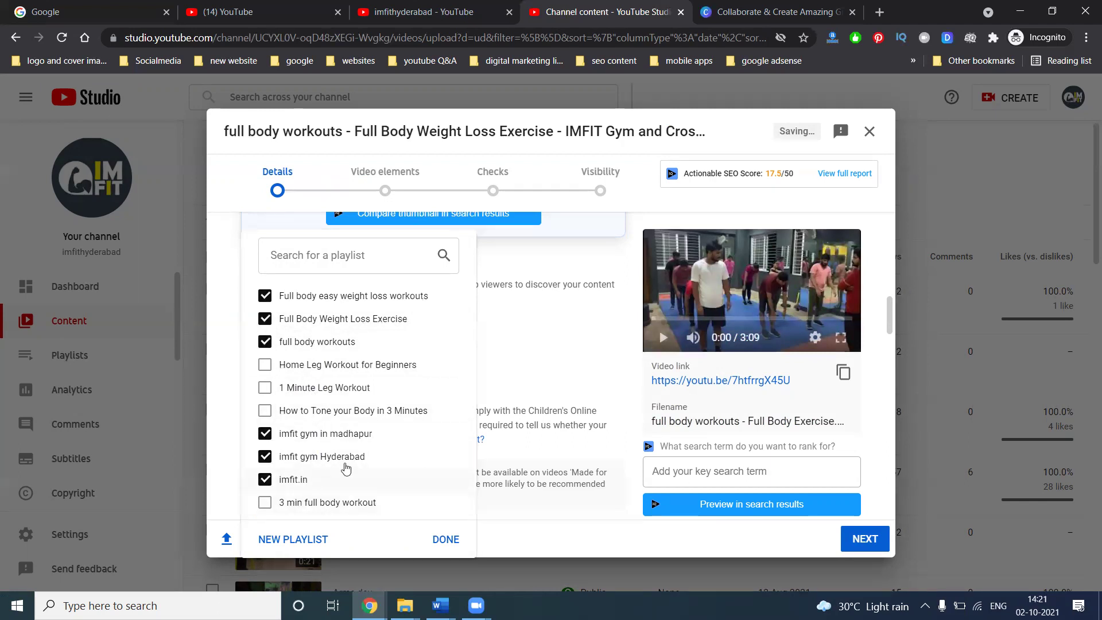
left_click(544, 347)
scroll(509, 344, "down", 12)
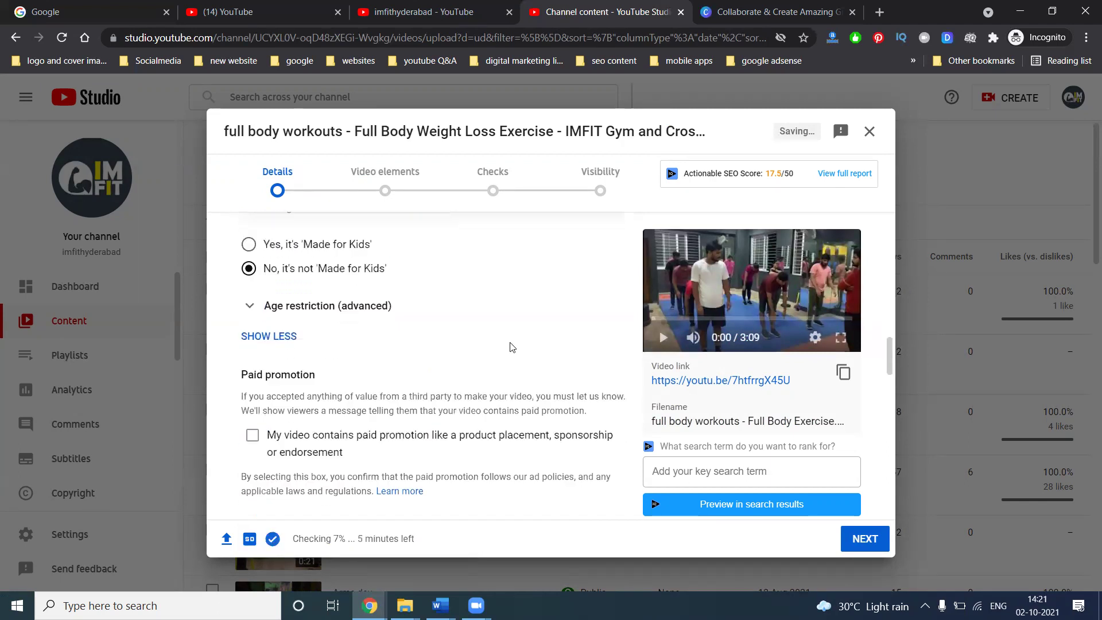
Step: Add the video tag "Full Body Weight Loss Exercise" using the text already copied from the Word keywords document
left_click(450, 309)
key("ctrl+v")
key("alt+Tab")
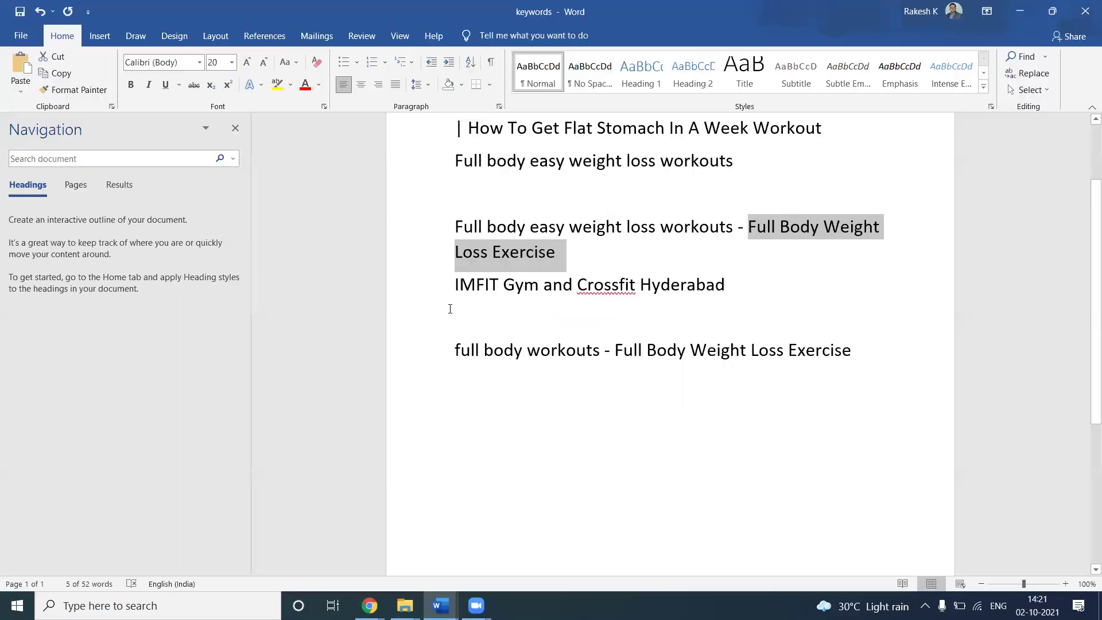
left_click(411, 290)
key("alt+Tab")
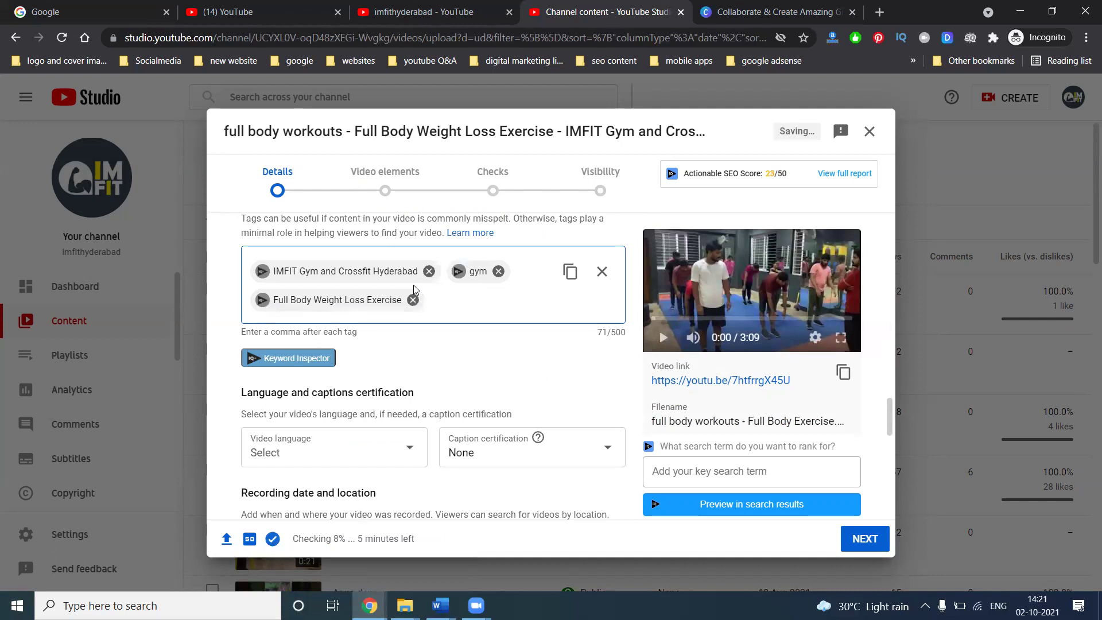
Step: Add the video tag "IMFIT Gym", copying it from the Word keywords document
key("alt+Tab")
left_click(531, 323)
left_click_drag(457, 285, 529, 289)
key("ctrl+c")
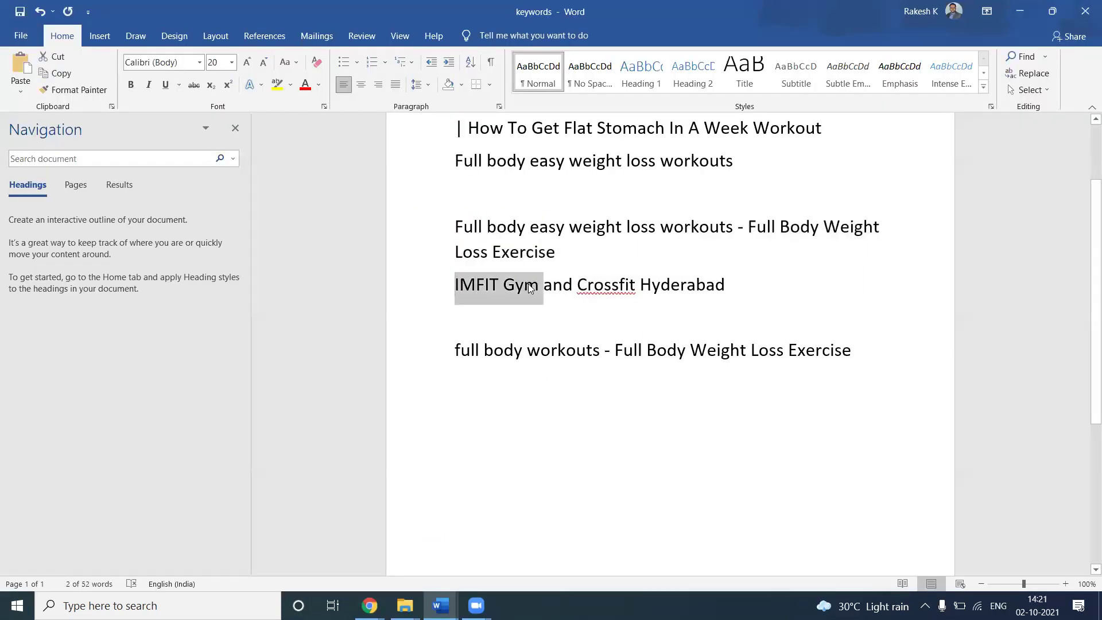
key("alt+Tab")
key("ctrl+v")
type(",")
Step: Copy the line "full body workouts - Full Body Weight Loss Exercise" from the Word keywords document and add it as a video tag
key("alt+Tab")
left_click(427, 361)
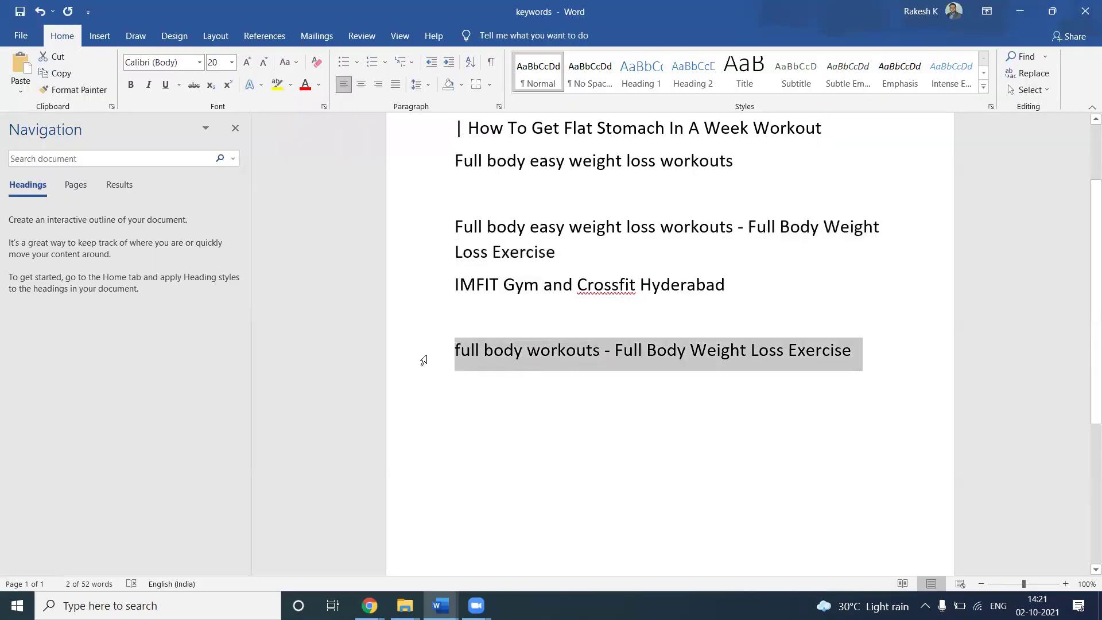
key("ctrl+c")
key("alt+Tab")
key("ctrl+v")
type(",")
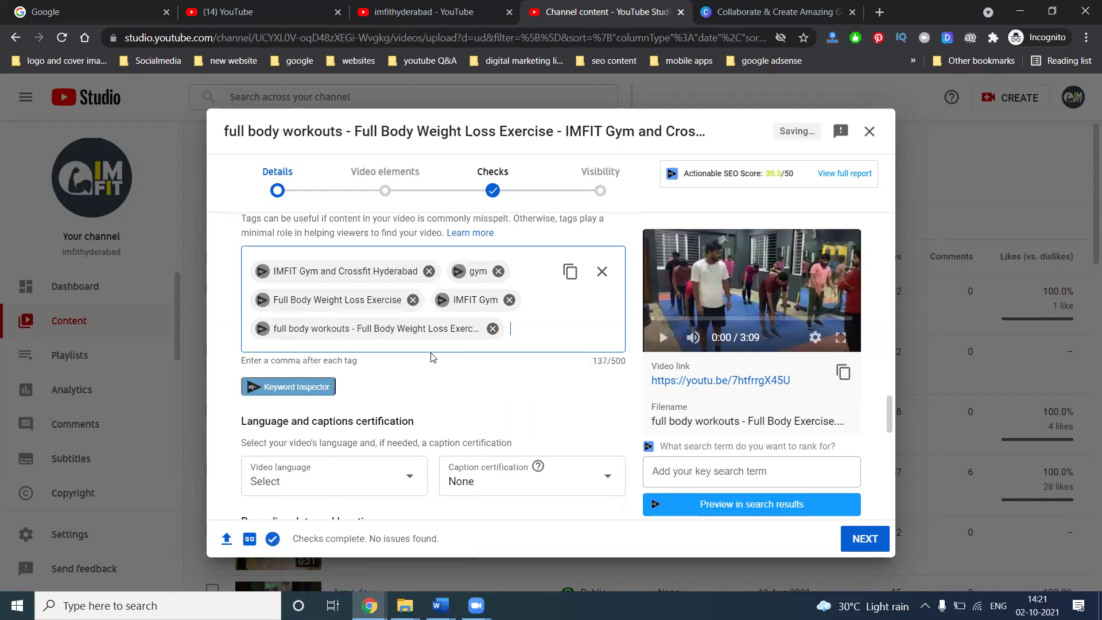
Step: Add the video tag "full body workouts", copying the phrase from the last line of the Word keywords document
key("alt+Tab")
left_click_drag(455, 353, 561, 355)
key("ctrl+c")
key("alt+Tab")
key("ctrl+v")
type(", ")
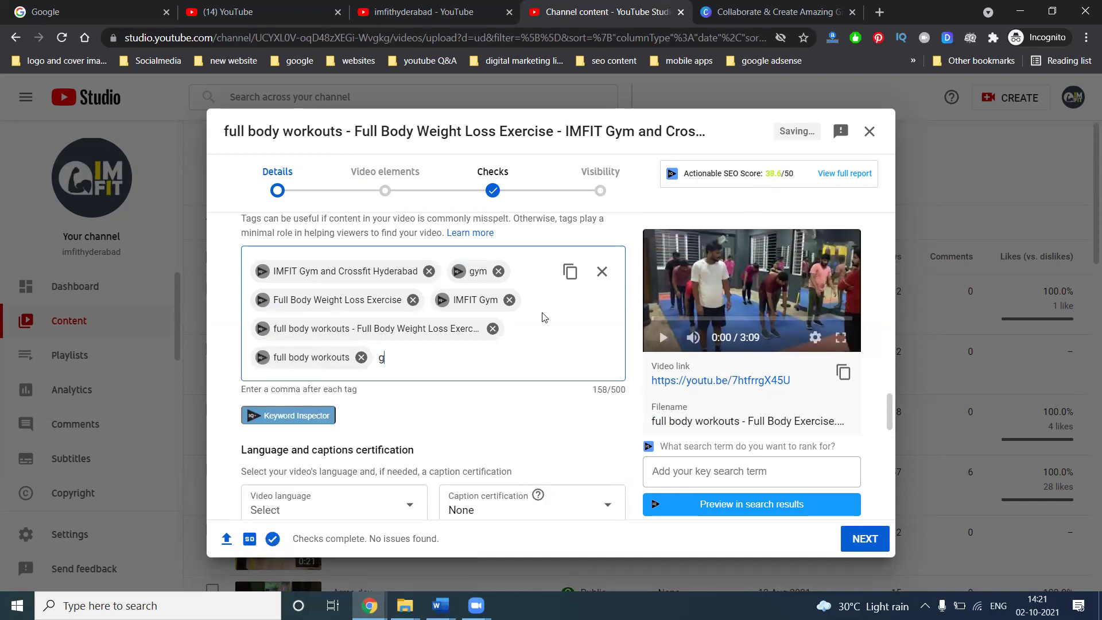
Step: Add "hyderabad" as a further tag for the video
type("gy")
key("BackSpace")
key("BackSpace")
type("hyderabad,")
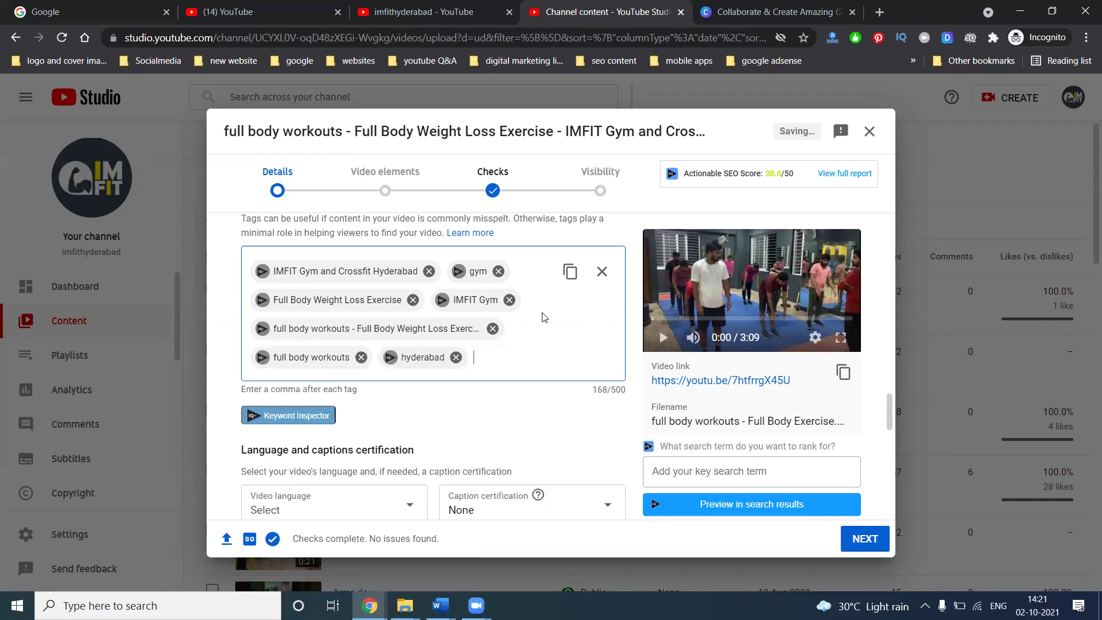
Step: Insert "Madhapur," before Hyderabad in the video title
scroll(614, 296, "up", 15)
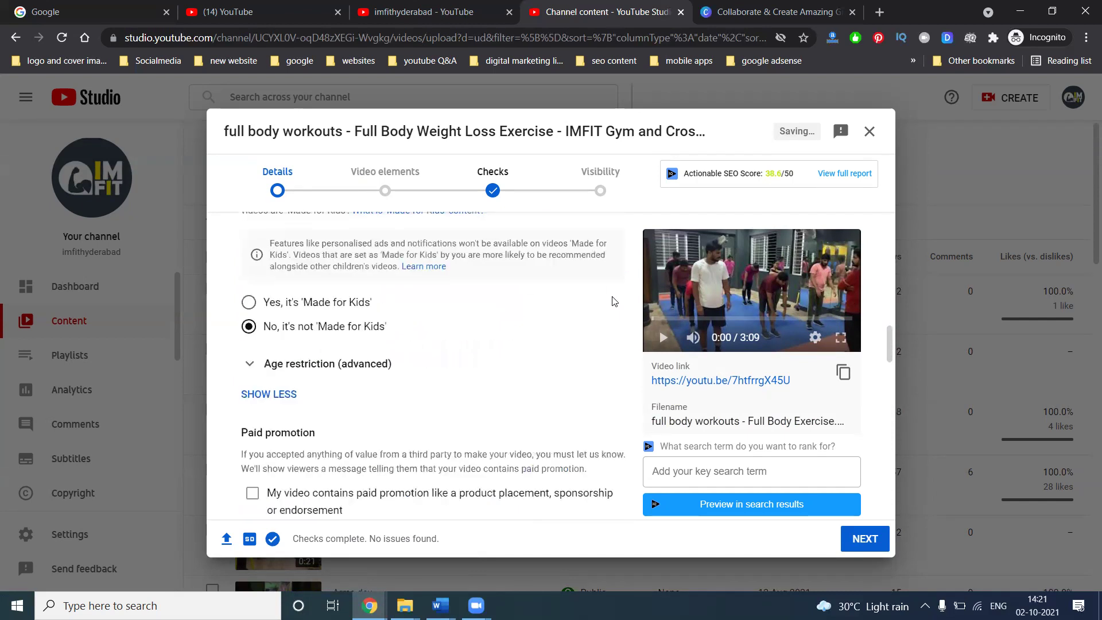
left_click(253, 321)
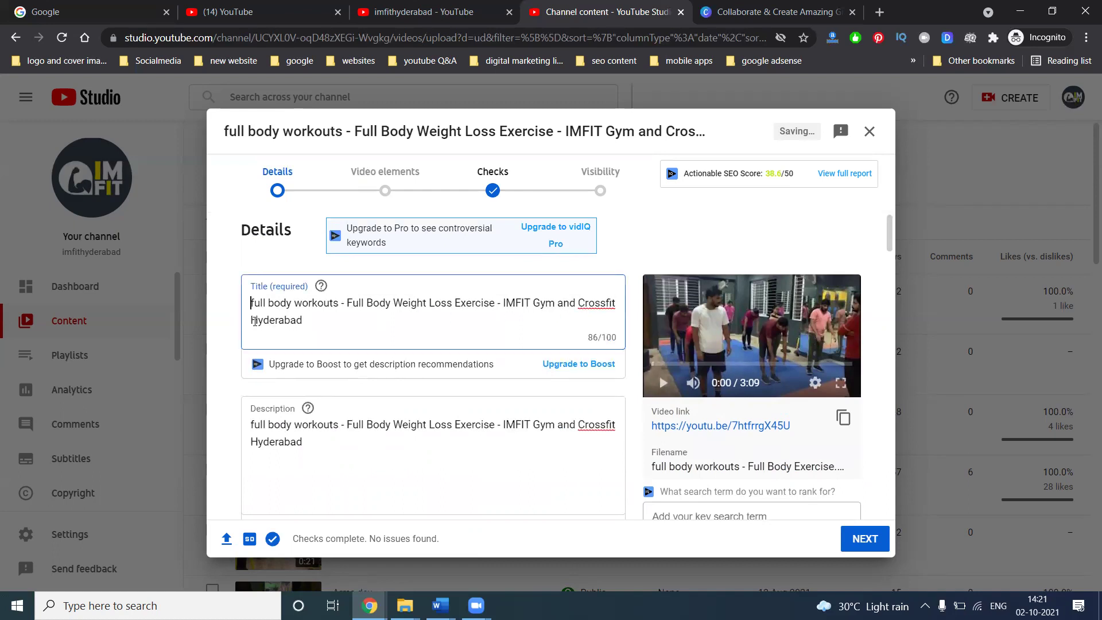
type("Madhapur,")
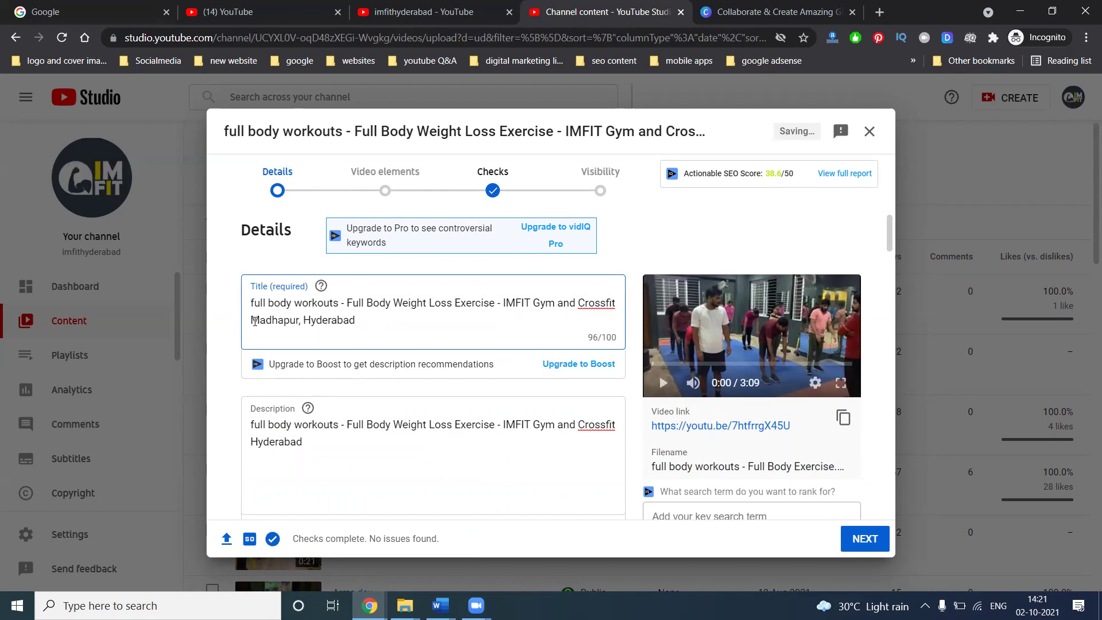
Step: Replace the whole video description with a copy of the updated title
key("ctrl+a")
double_click(269, 440)
key("ctrl+a")
key("ctrl+v")
Step: Add "madhapur" to the video's tags
scroll(609, 426, "down", 1)
scroll(610, 426, "down", 15)
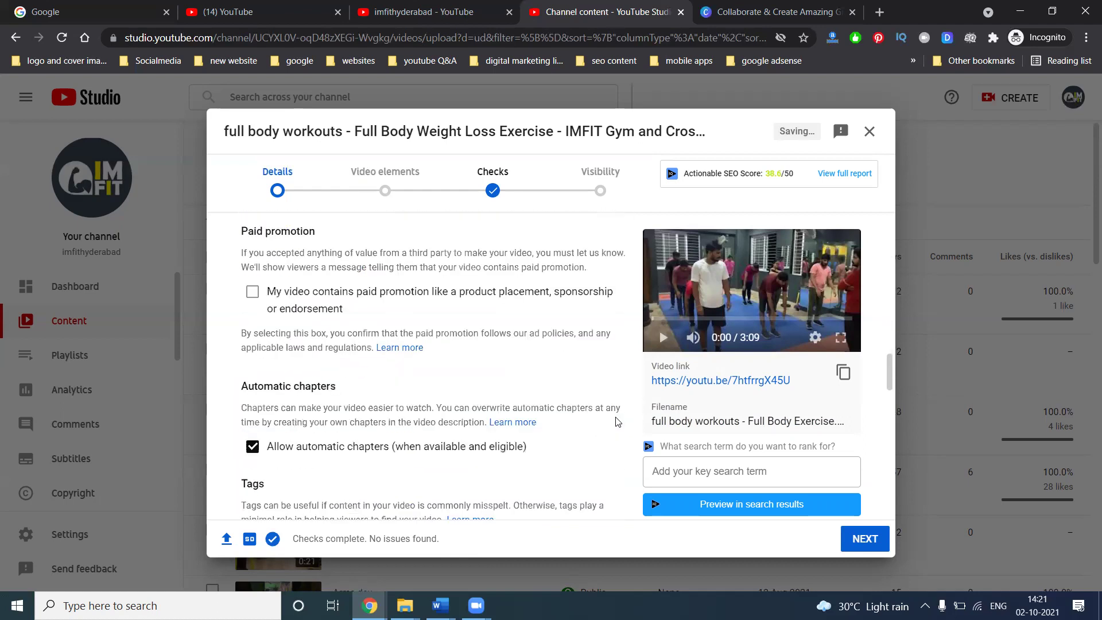
scroll(576, 377, "up", 3)
left_click(522, 364)
type("madhapur")
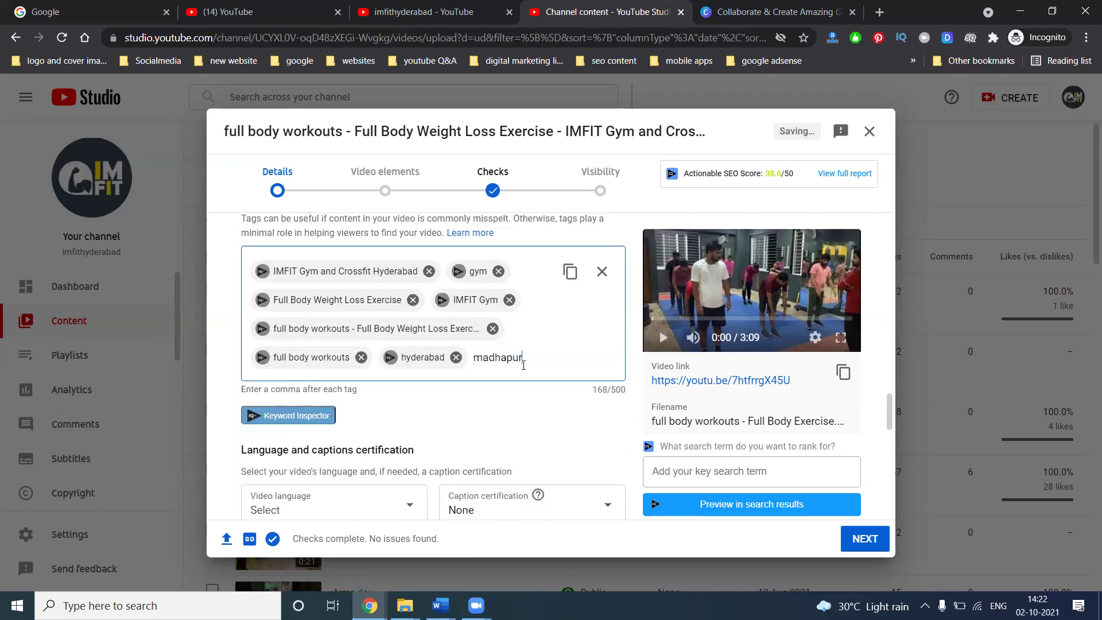
type(",")
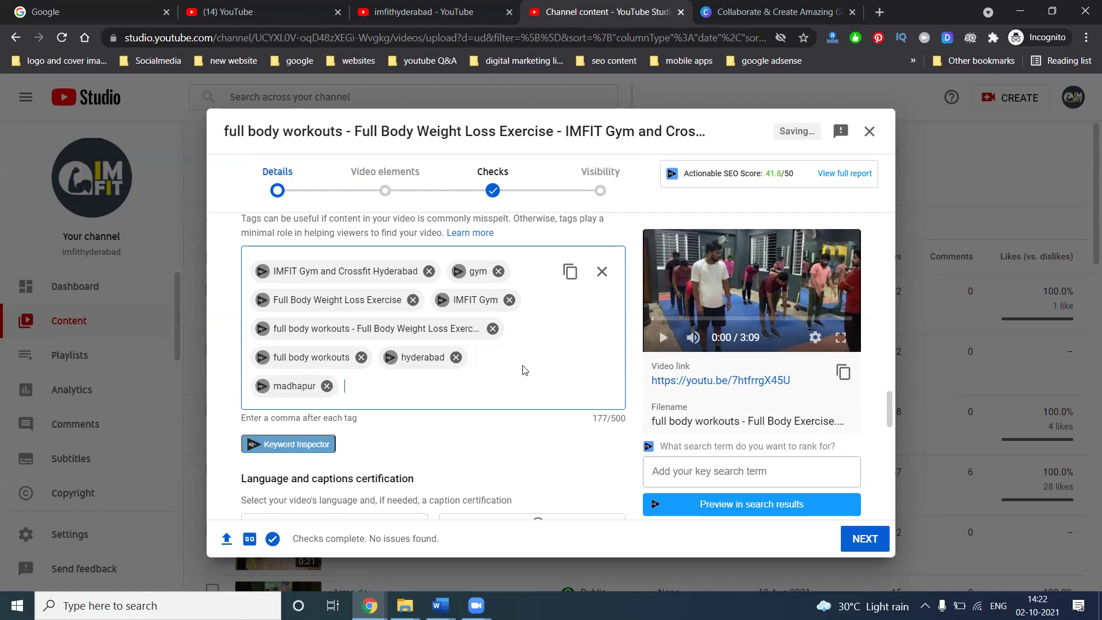
Step: Copy "Weight Loss Exercise" from the last line of the Word keywords document and add it as a video tag
key("alt+Tab")
left_click_drag(857, 350, 706, 352)
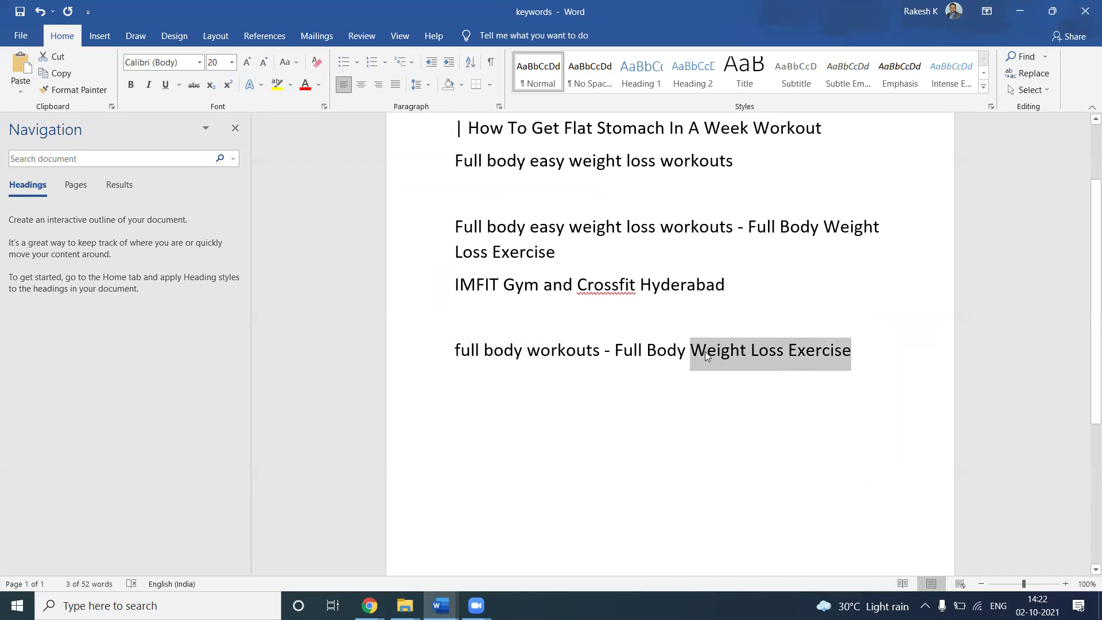
key("ctrl+c")
key("alt+Tab")
key("ctrl+v")
type(",")
Step: Add "body" as another tag for the video
key("alt+Tab")
key("alt+Tab")
type("bod")
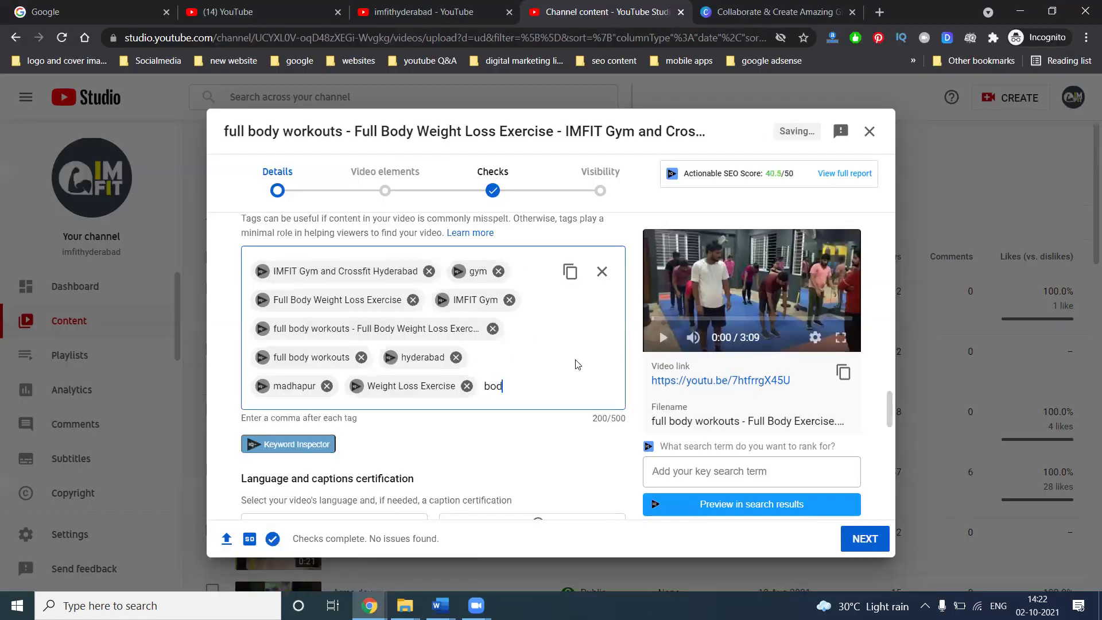
type("y,")
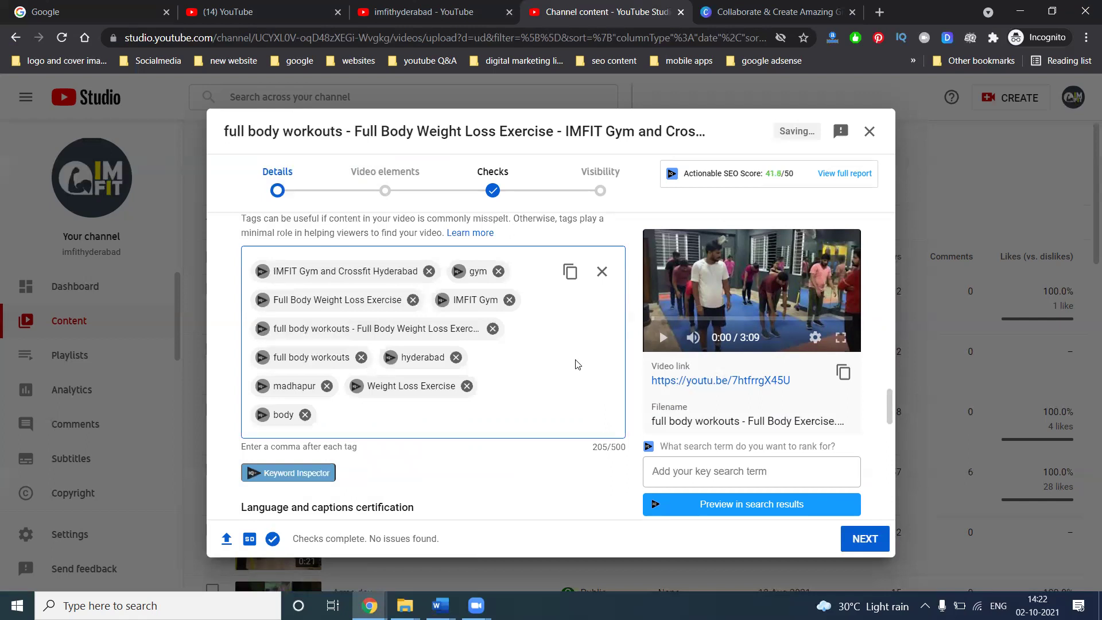
Step: Copy "Weight Loss" from the Word keywords document and add it to the video's tags
key("alt+Tab")
left_click(775, 371)
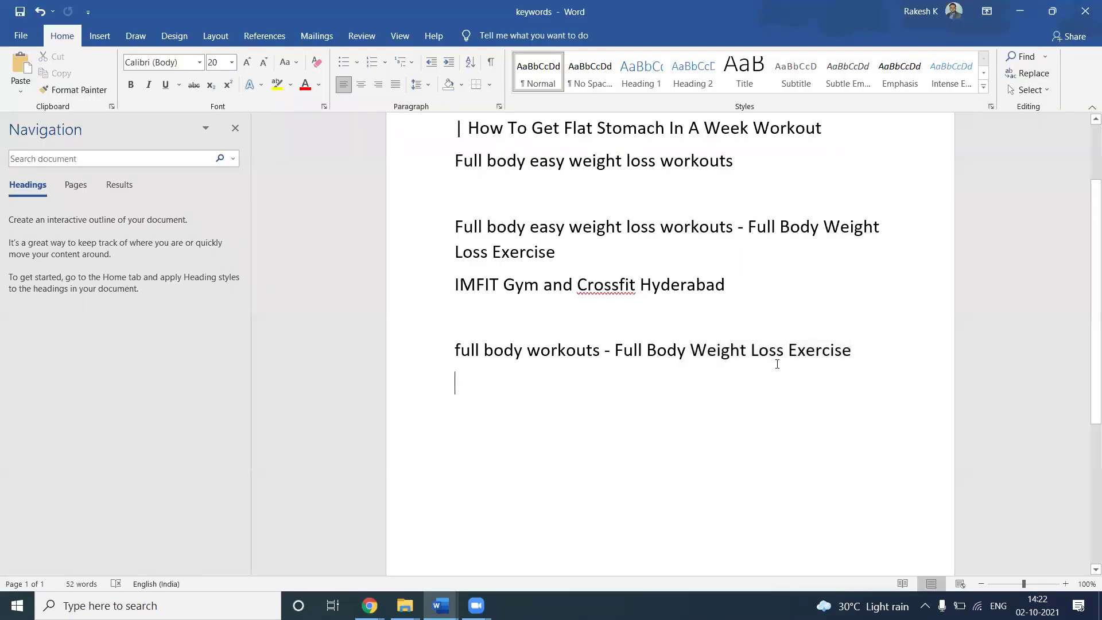
left_click_drag(789, 351, 707, 351)
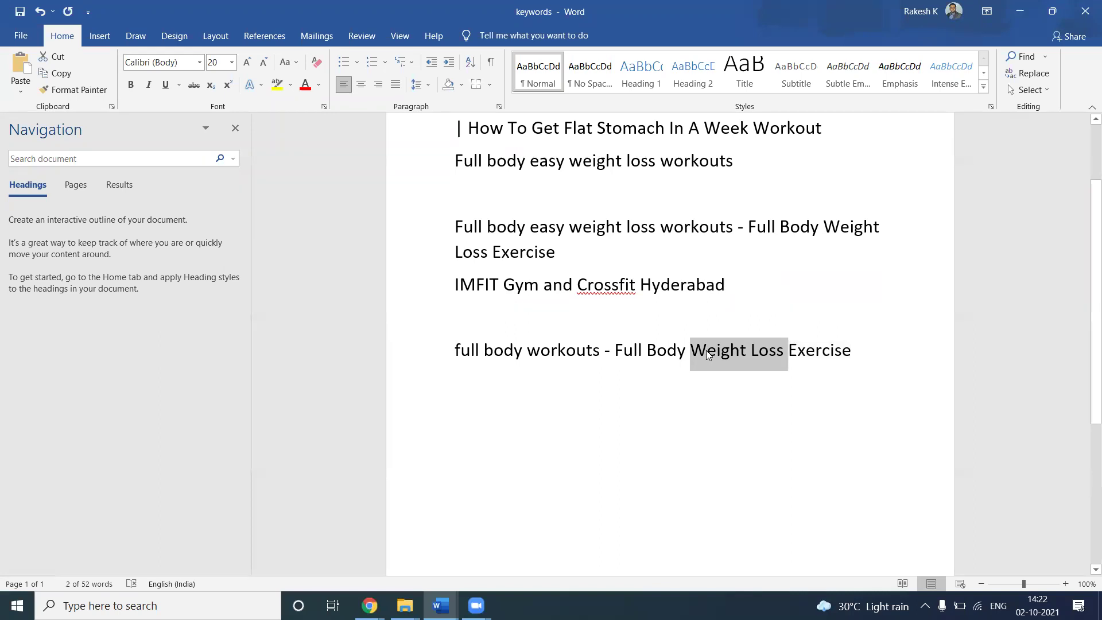
key("ctrl+c")
key("alt+Tab")
key("ctrl+v")
type(",")
Step: Copy the word "Exercise" from the Word keywords document and add it to the video's tags
key("alt+Tab")
double_click(805, 347)
key("ctrl+c")
key("alt+Tab")
key("ctrl+v")
type(",")
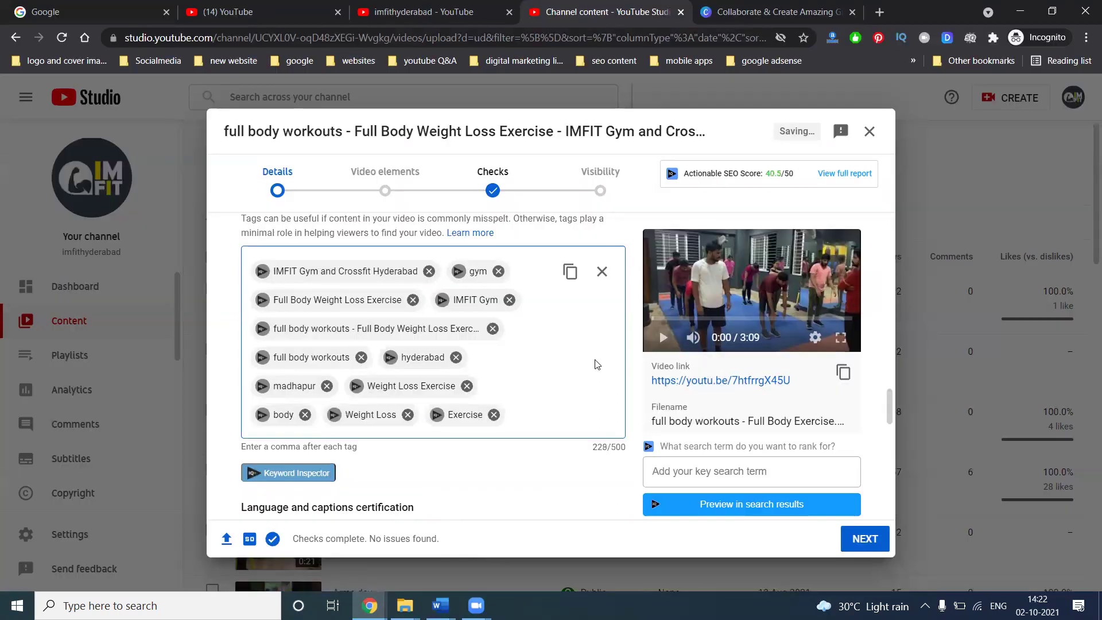
Step: Set the video's recording date to 2 Oct 2021
scroll(454, 362, "down", 6)
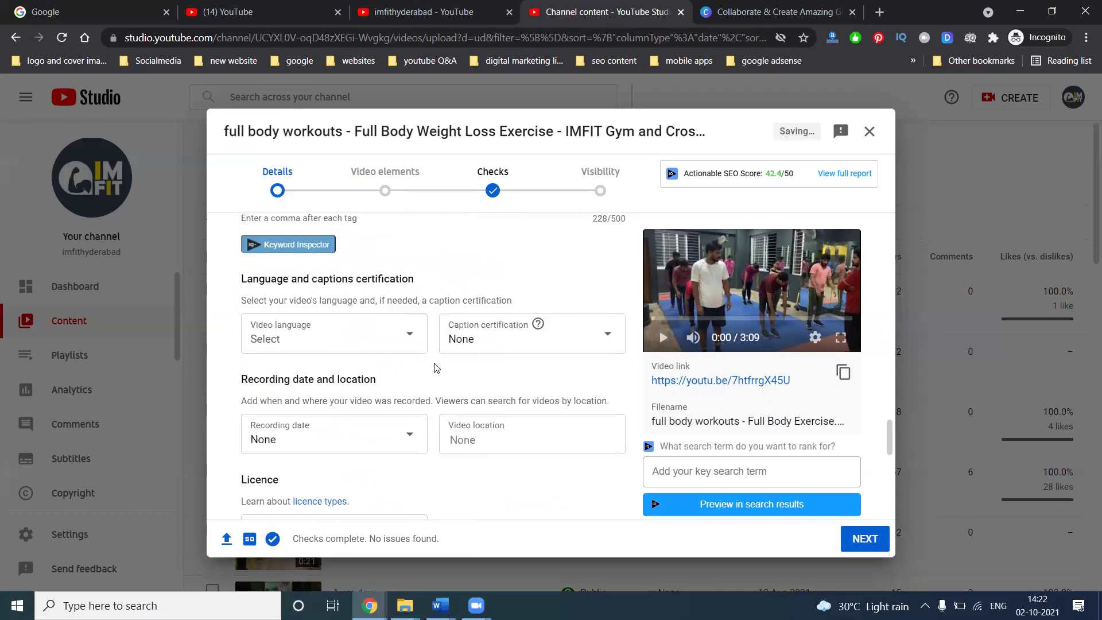
scroll(435, 368, "down", 2)
left_click(347, 241)
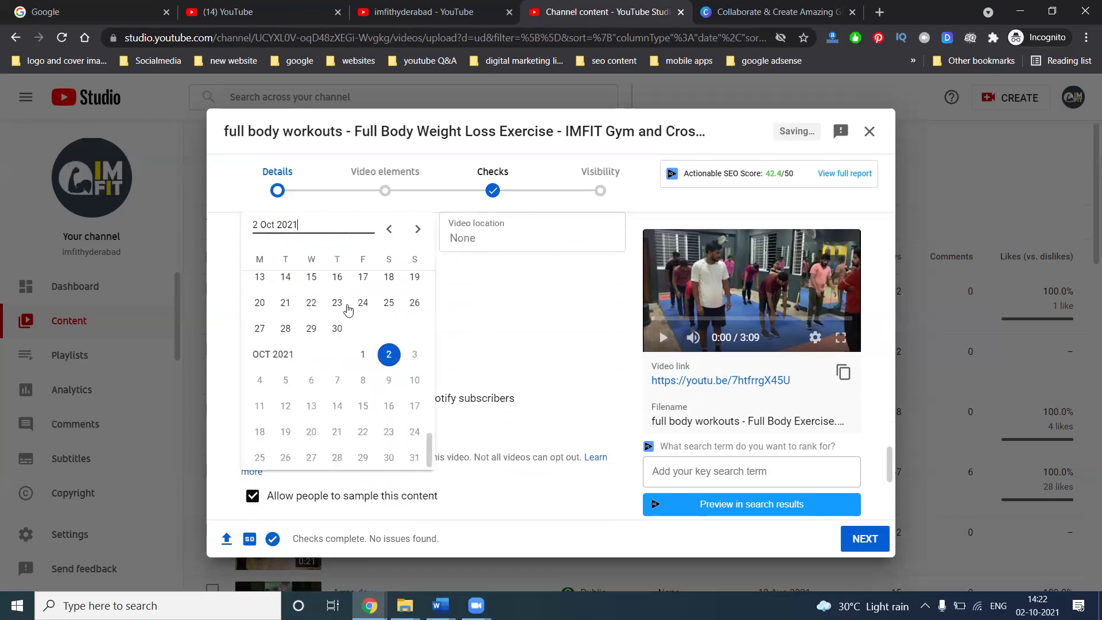
left_click(389, 355)
Step: Set the video language to English (India)
scroll(503, 346, "up", 6)
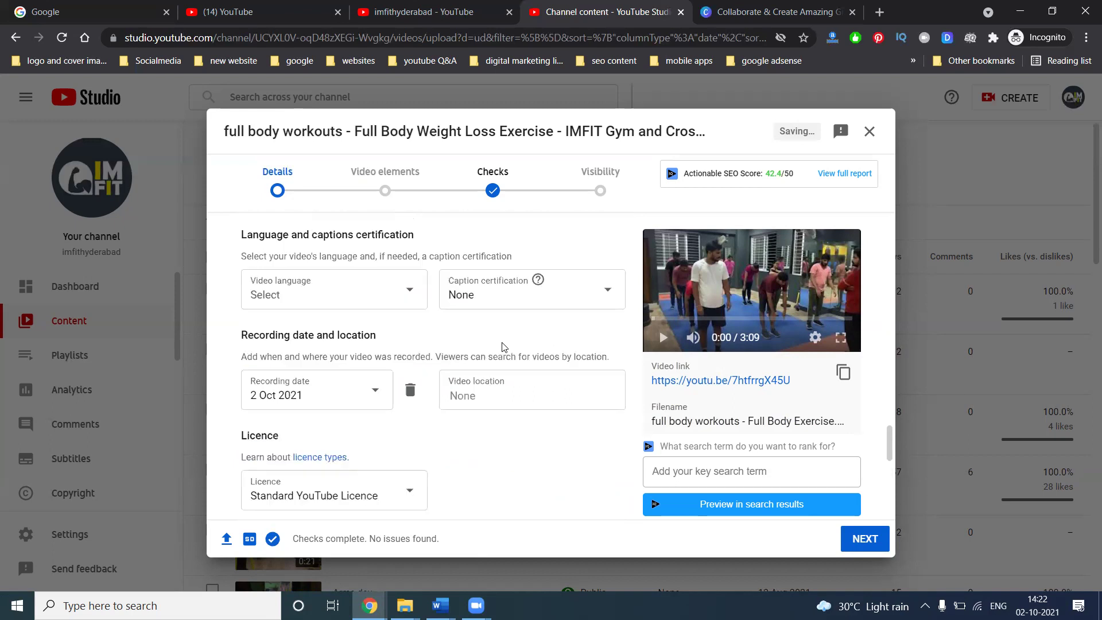
scroll(502, 344, "up", 4)
scroll(504, 346, "down", 9)
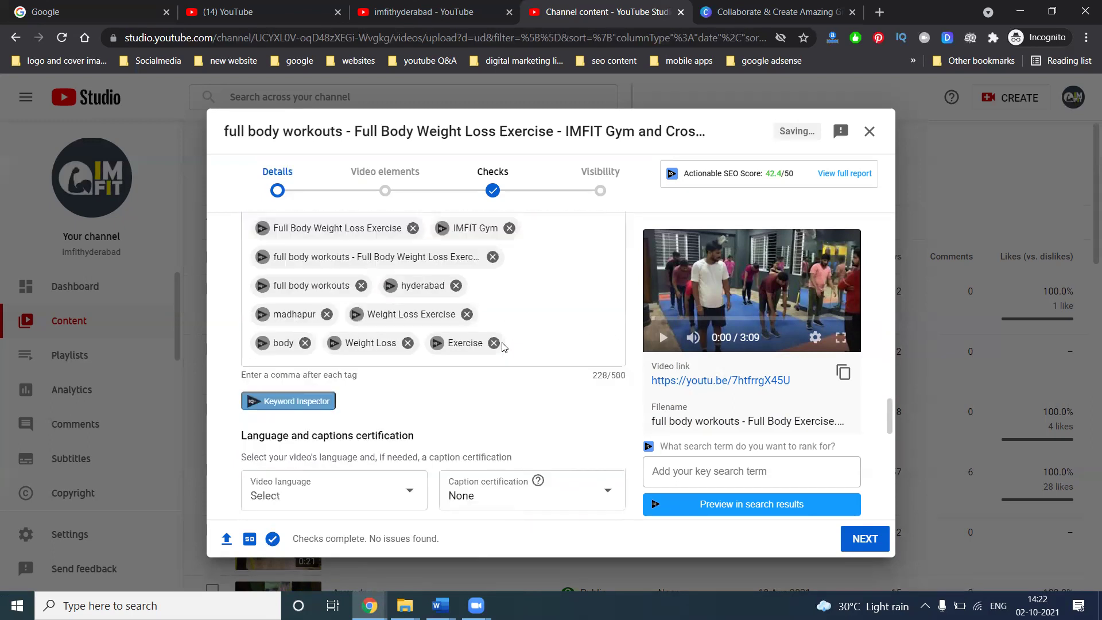
left_click(325, 285)
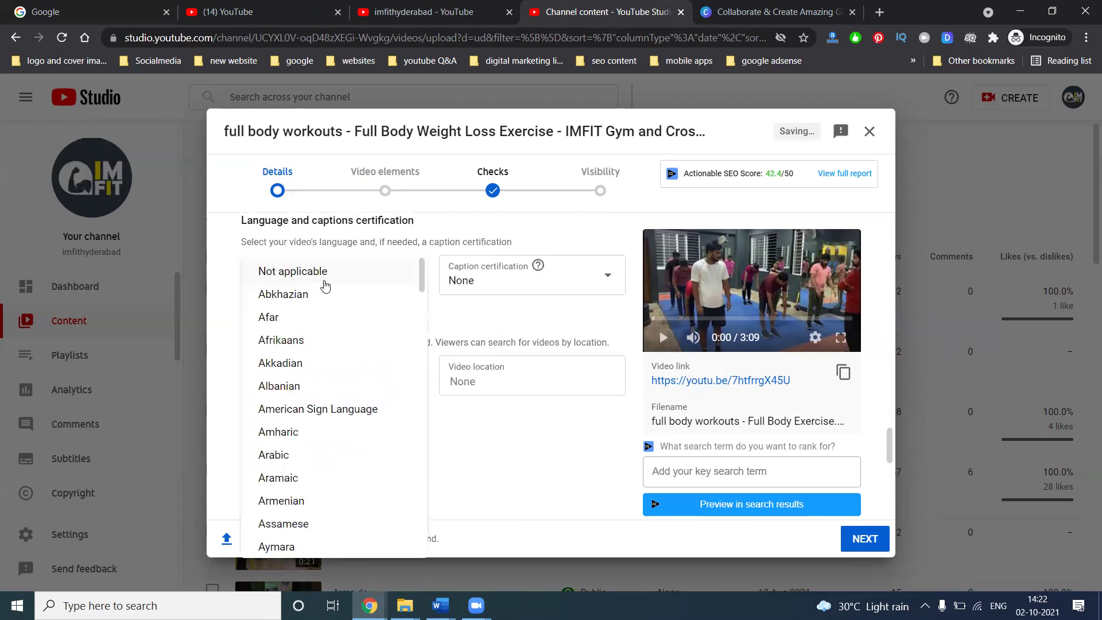
scroll(337, 336, "down", 20)
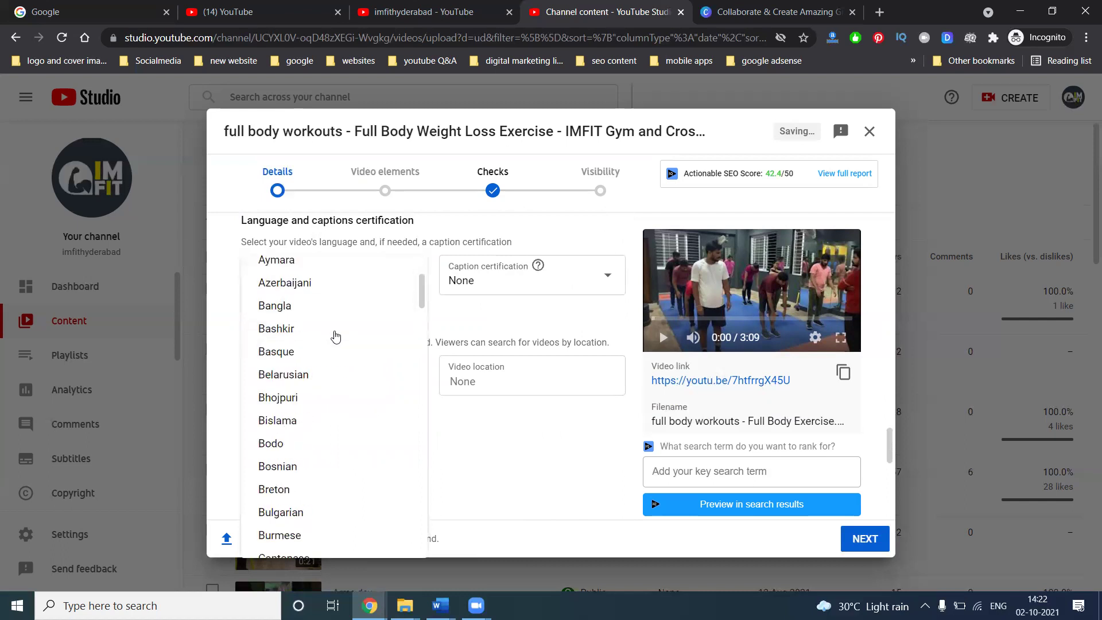
scroll(337, 337, "down", 1)
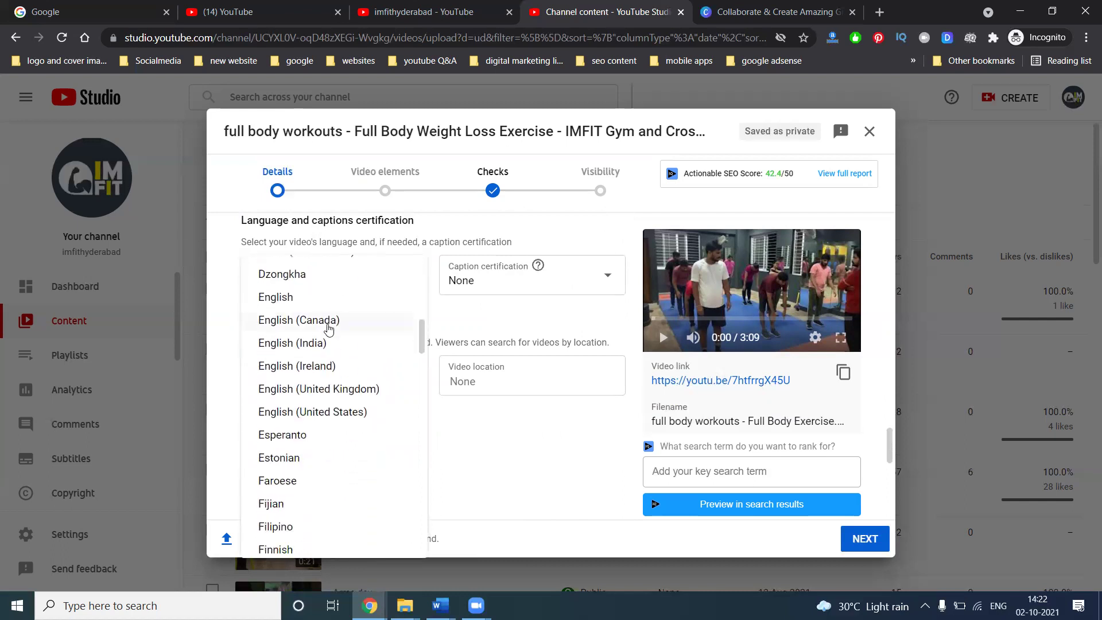
left_click(317, 339)
Step: Proceed to the video elements and save an end screen with a subscribe element plus most-recent-upload and best-for-viewer video elements
scroll(593, 404, "down", 5)
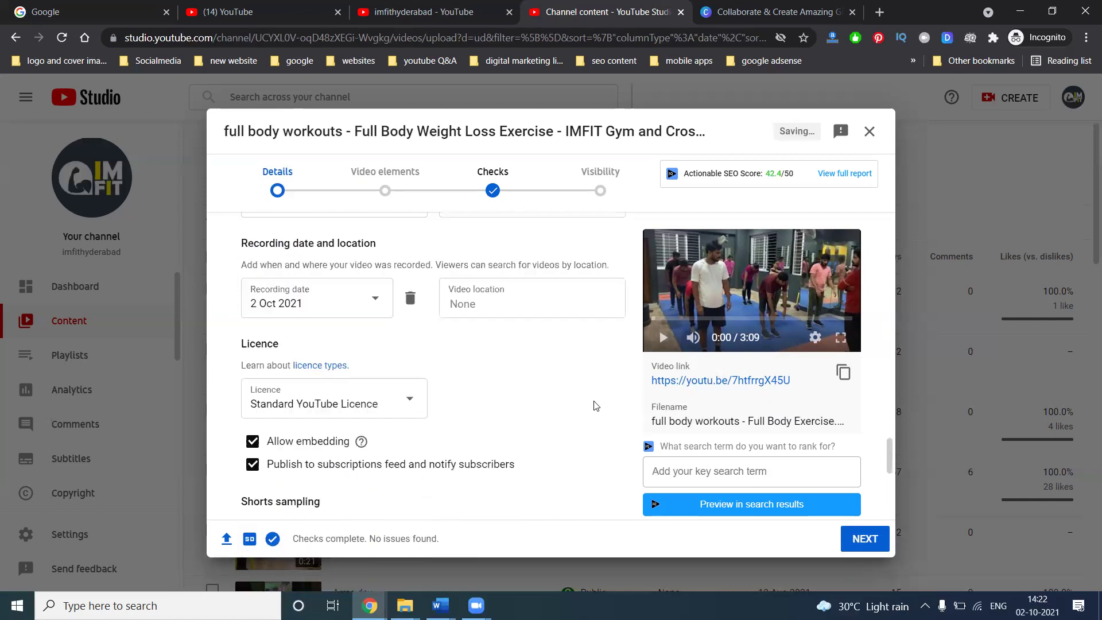
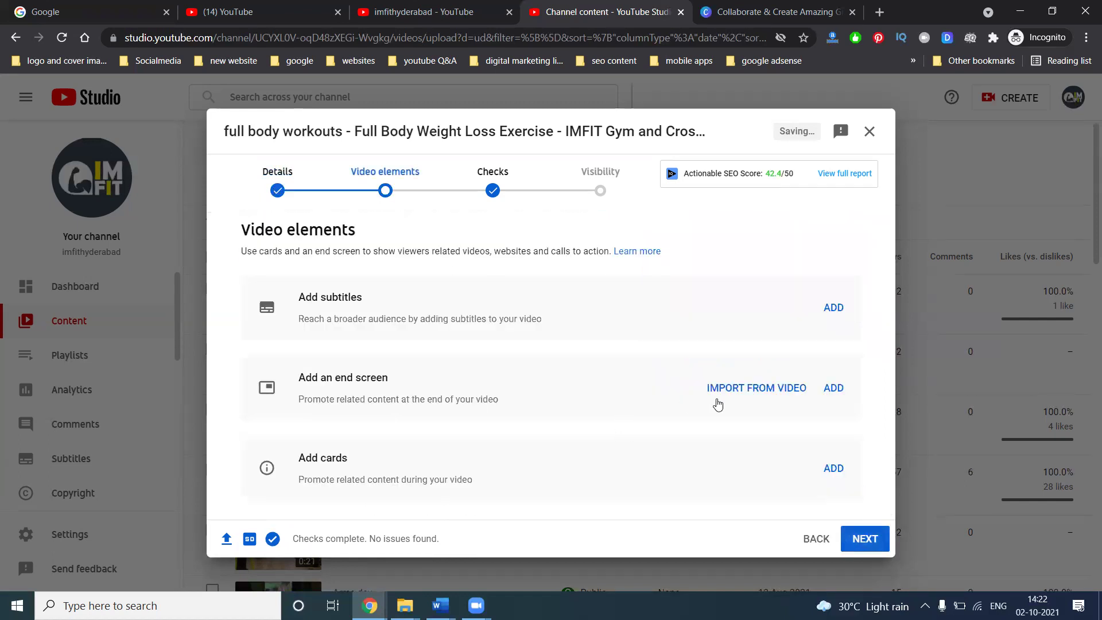
left_click(726, 393)
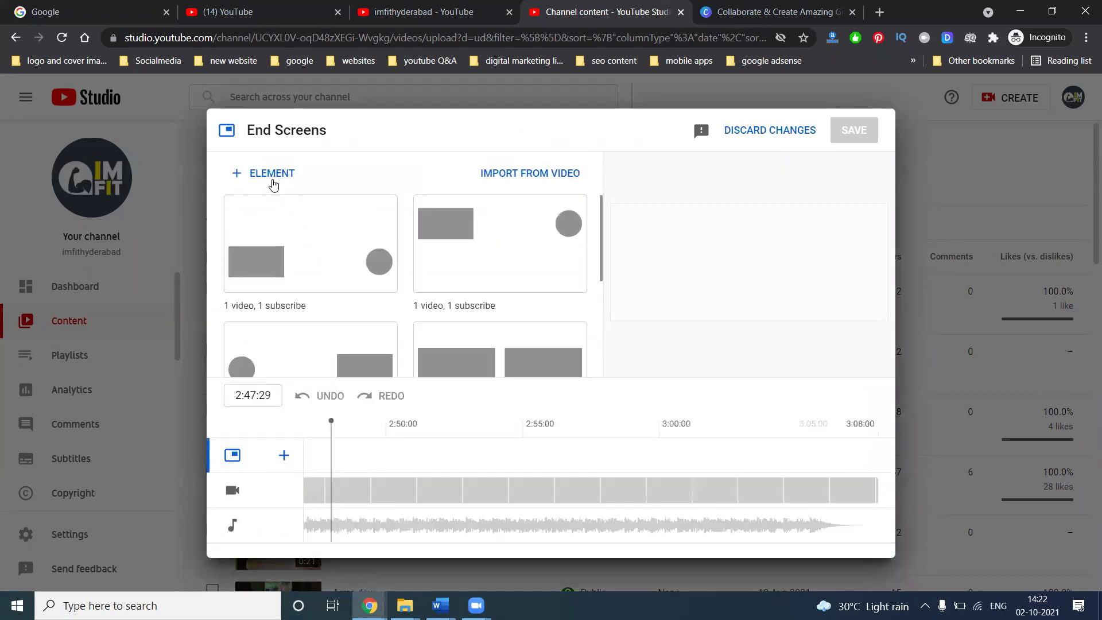
left_click(274, 181)
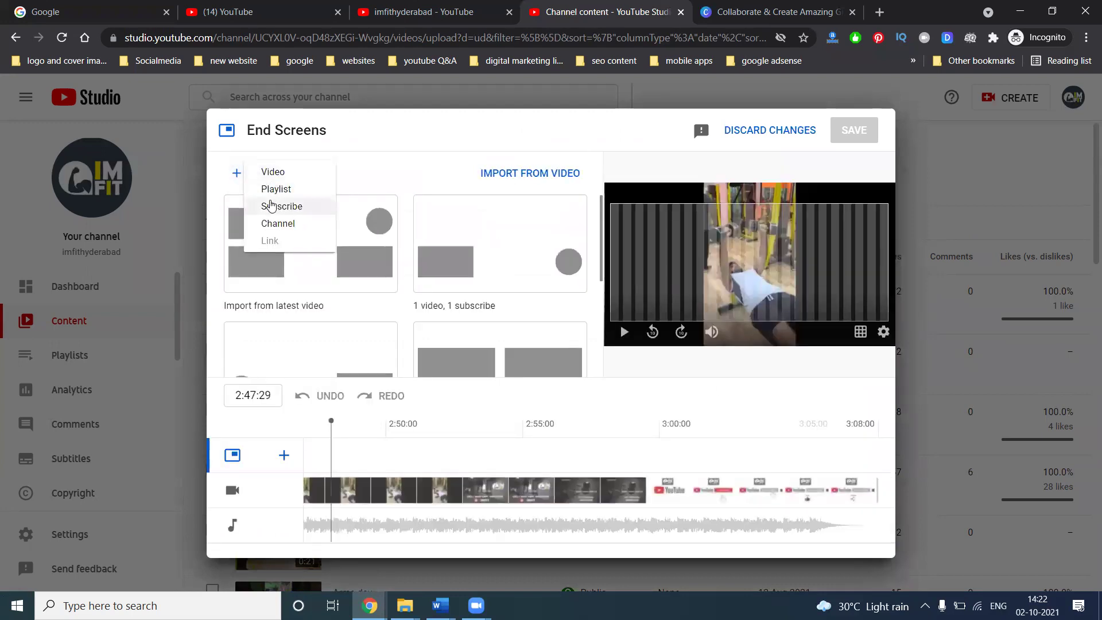
left_click(271, 206)
left_click(273, 167)
left_click(273, 173)
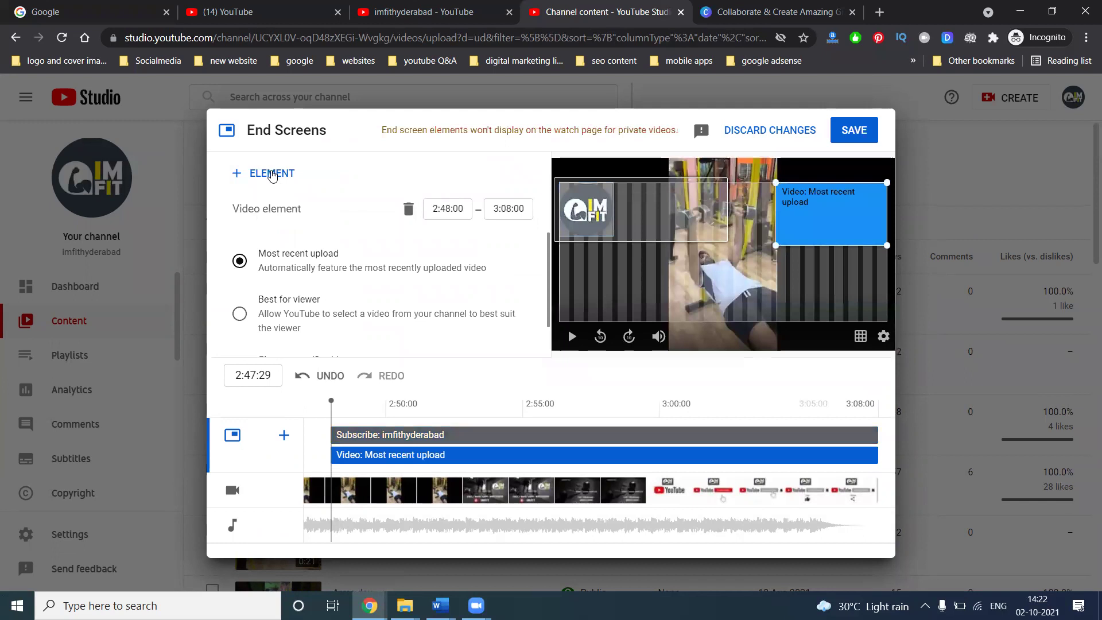
left_click(273, 176)
left_click(272, 171)
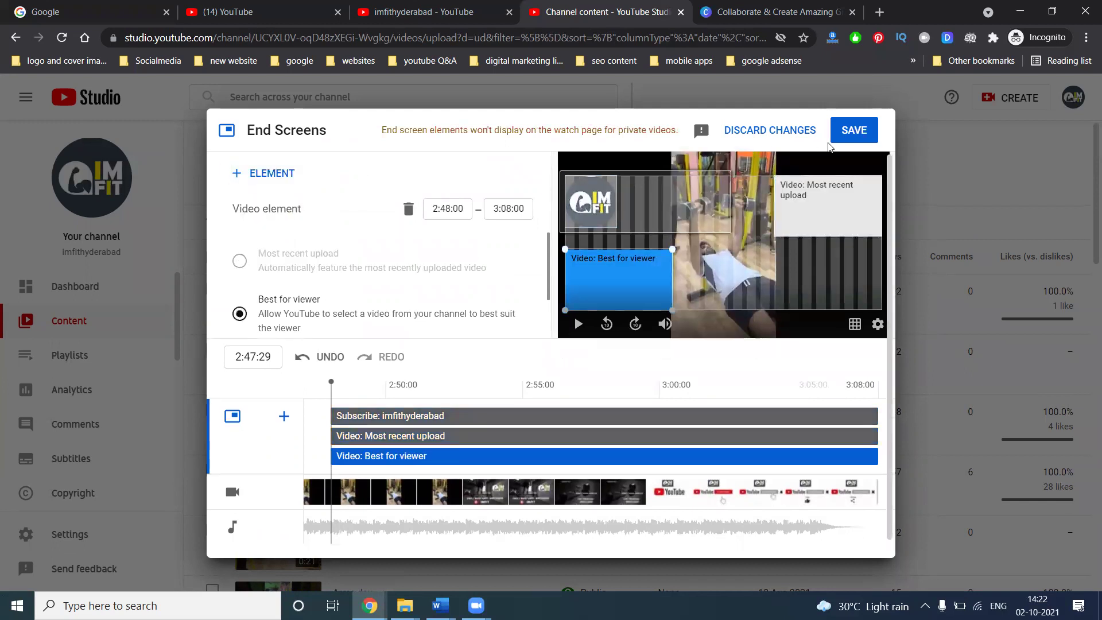
left_click(848, 135)
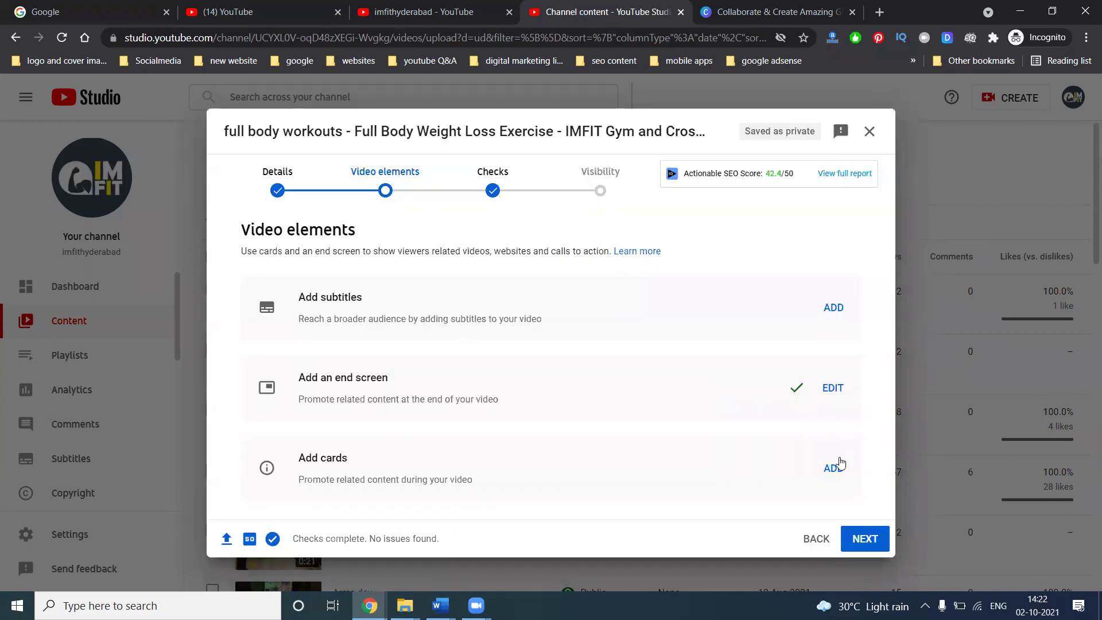
Step: Add and save video cards for the 1min leg workout at home, 3 minute full body workout and Tyre- hammer hit workout videos
left_click(834, 467)
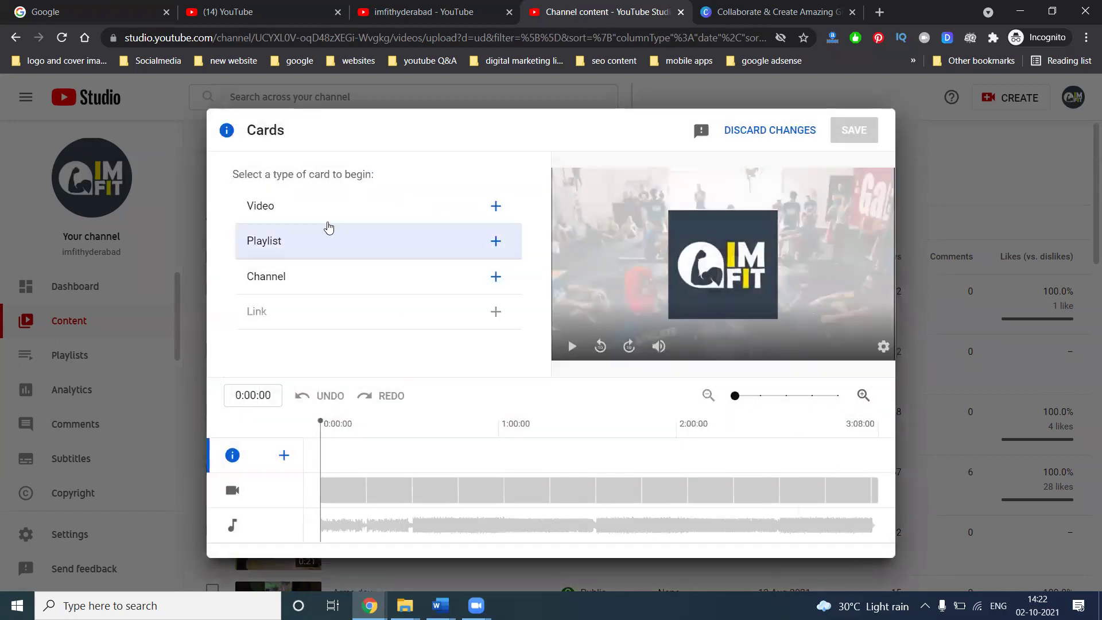
left_click(292, 213)
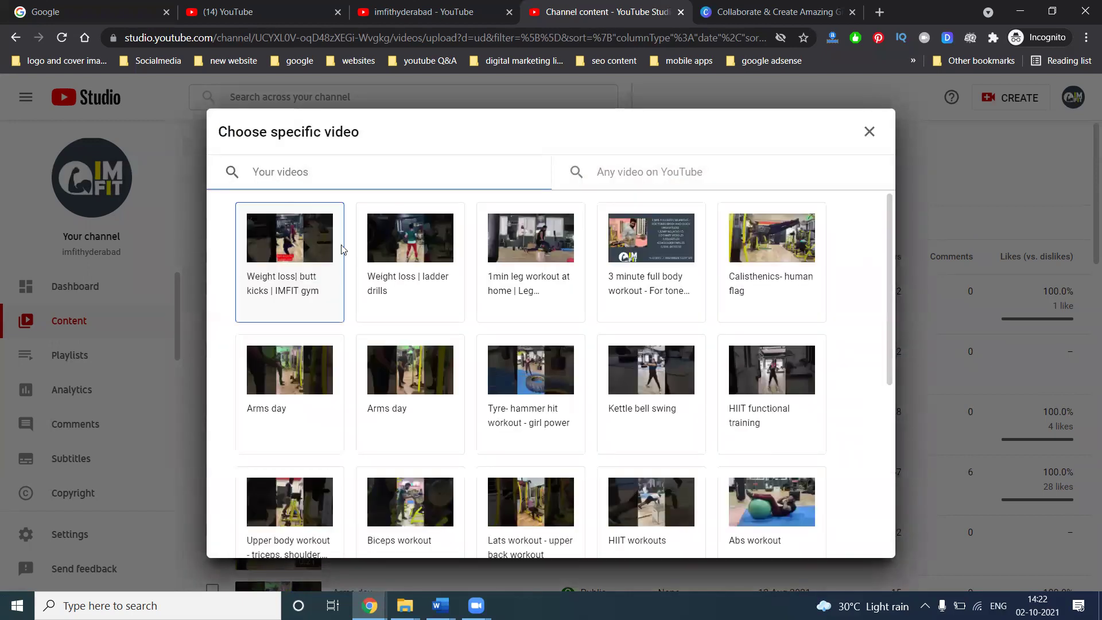
left_click(526, 245)
left_click(256, 174)
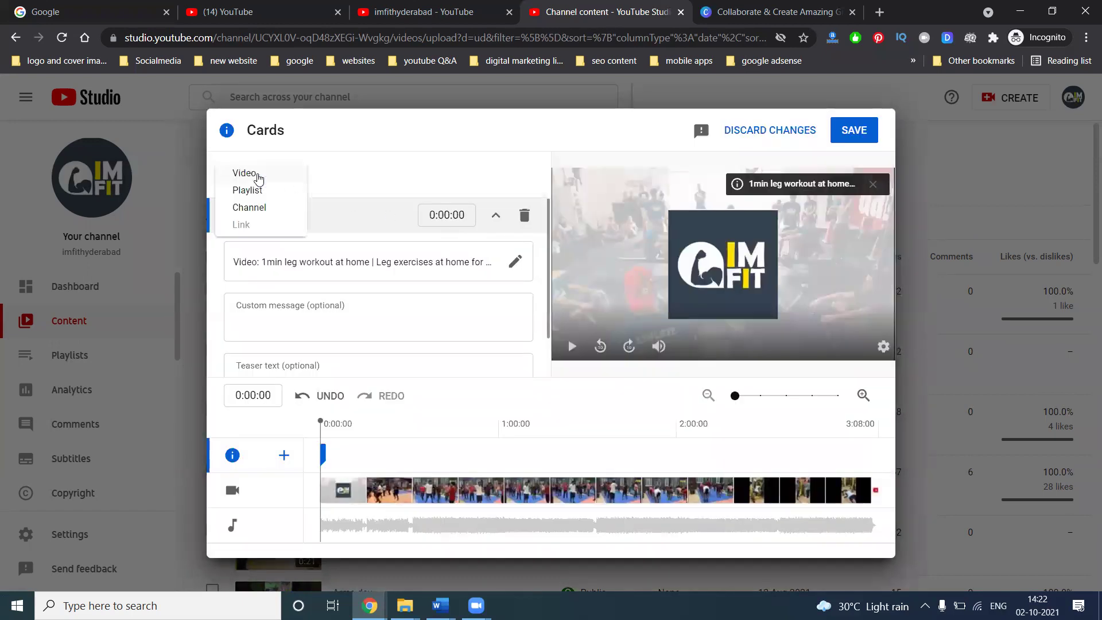
left_click(257, 176)
left_click(647, 233)
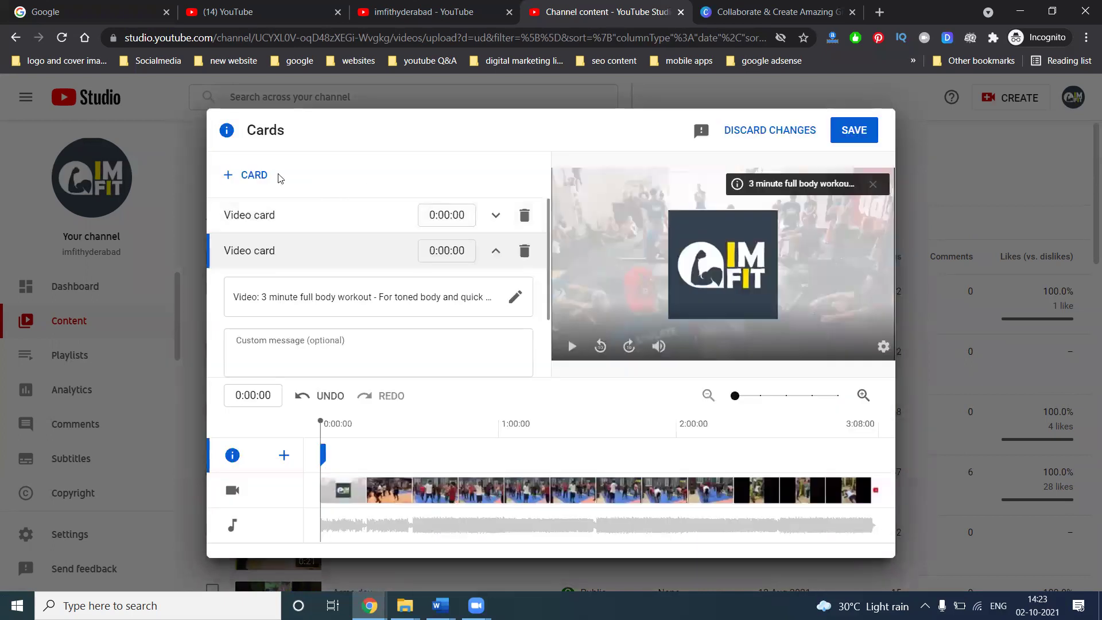
left_click(245, 175)
left_click(244, 171)
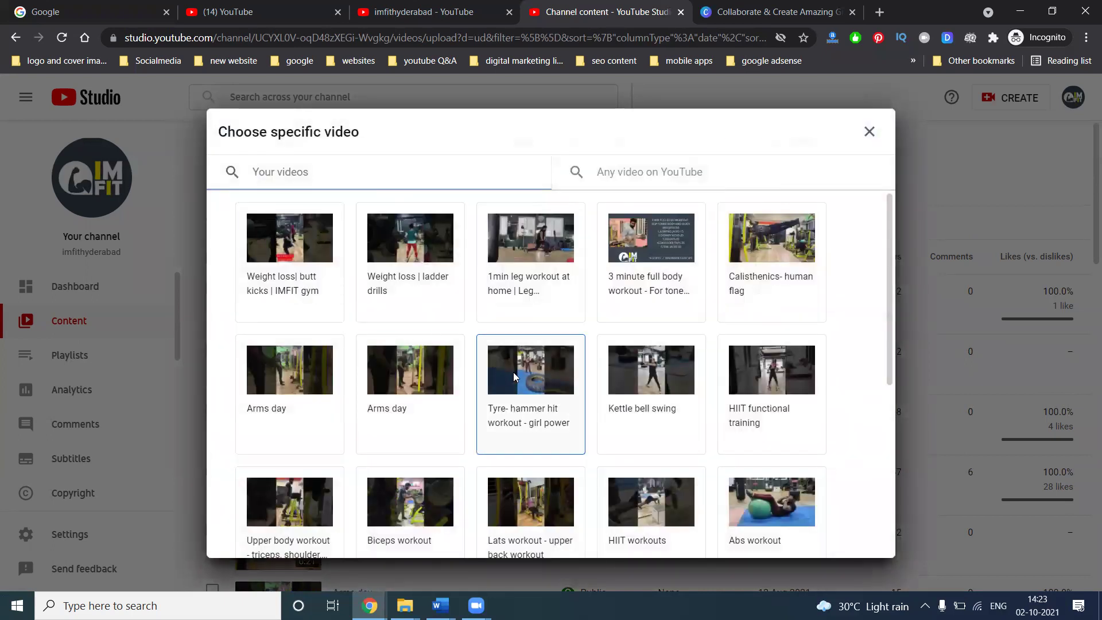
left_click(544, 382)
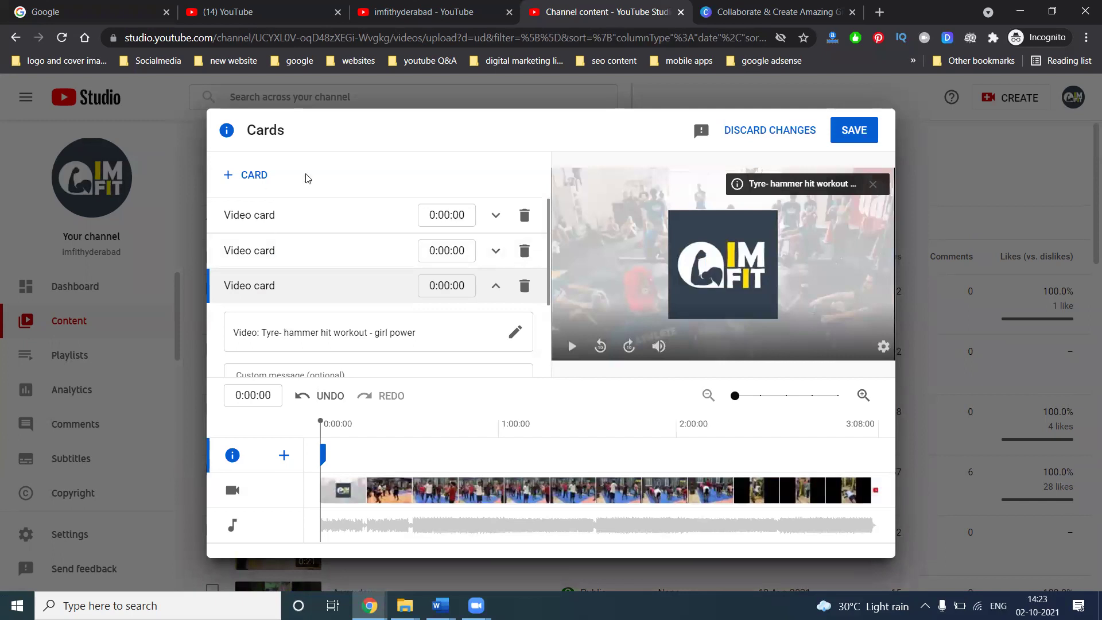
left_click(842, 125)
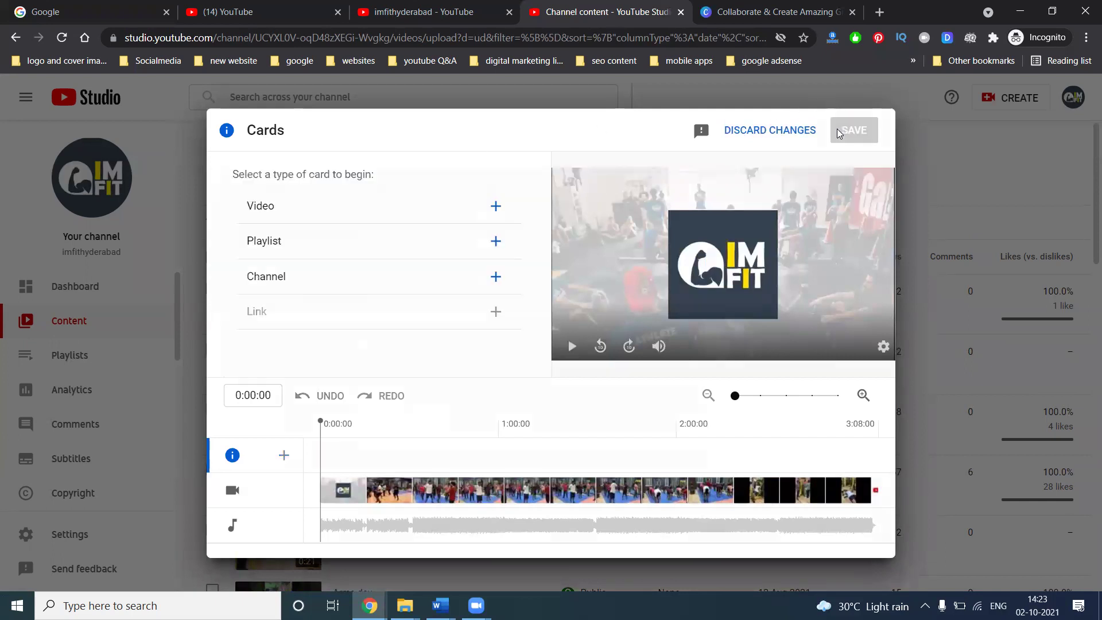
Step: Continue past the video elements and checks, save the video with Unlisted visibility and close the sharing dialog
left_click(861, 539)
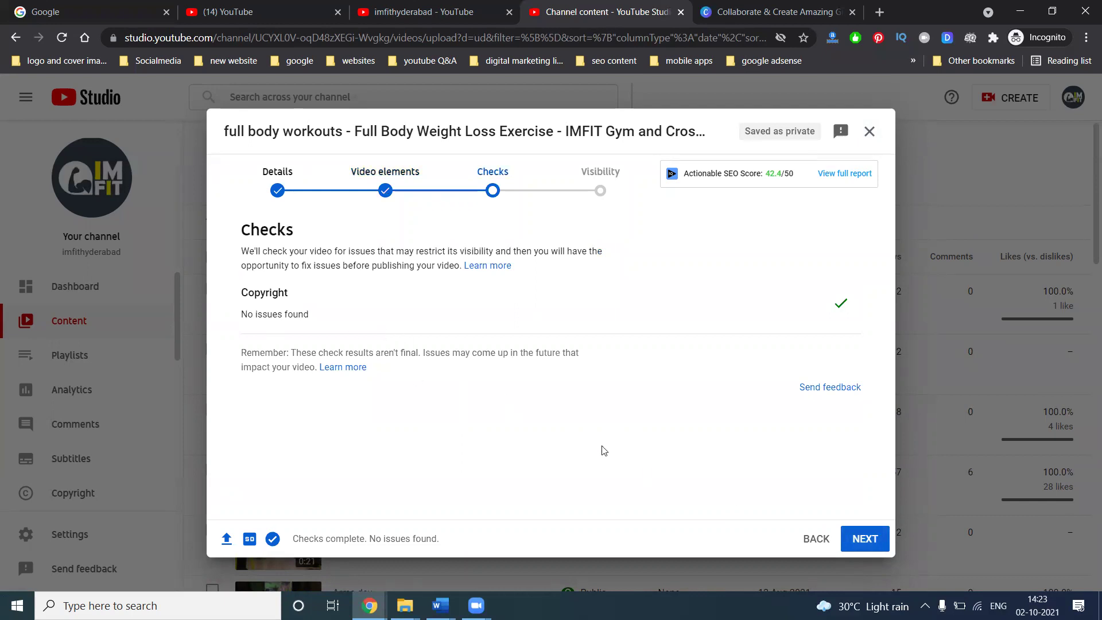
key("Return")
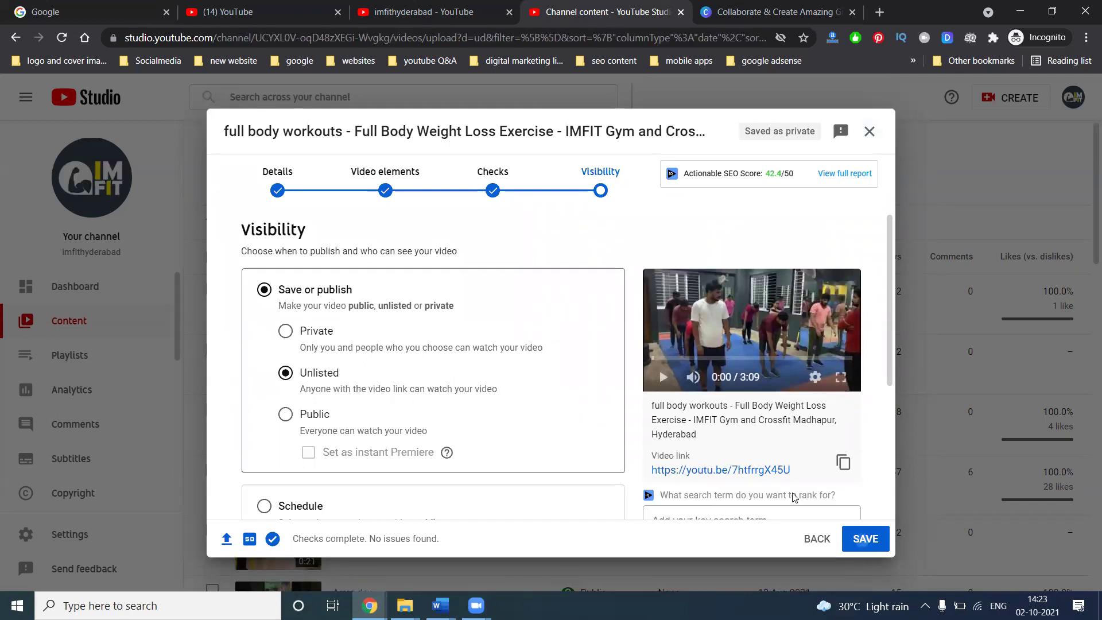
key("Return")
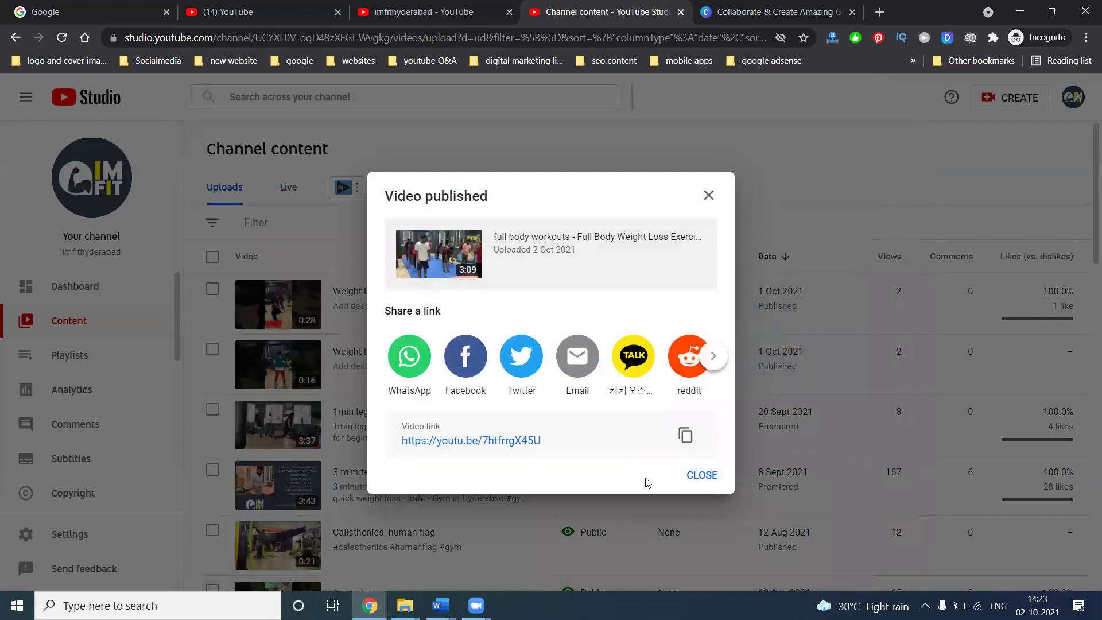
left_click(702, 475)
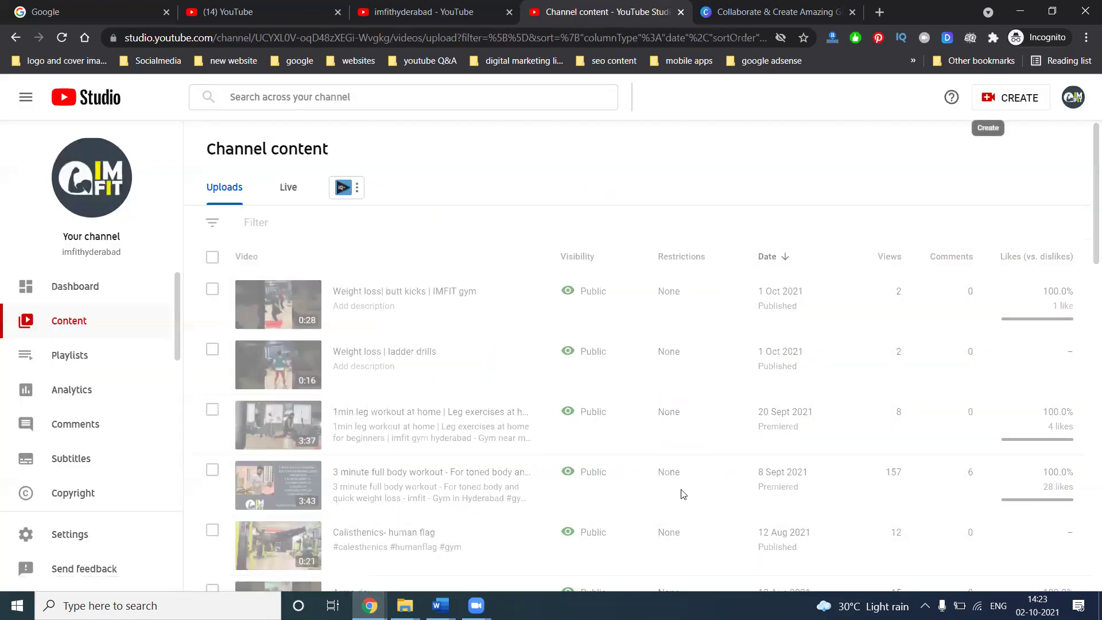
Step: Change the visibility of the newly uploaded full body workout video to Public
left_click(626, 291)
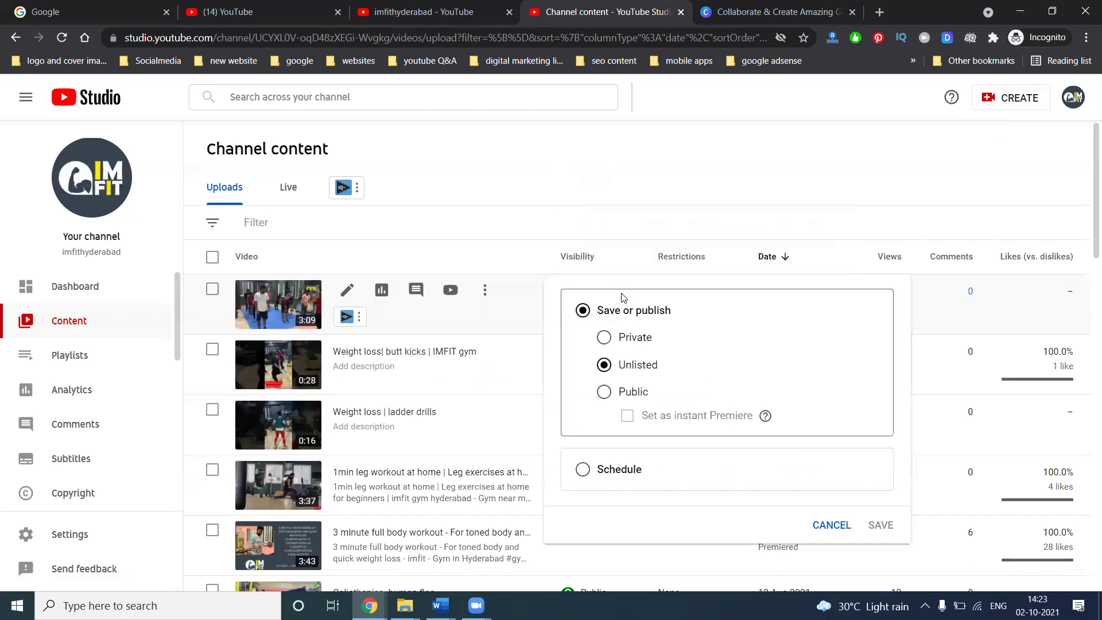
left_click(635, 392)
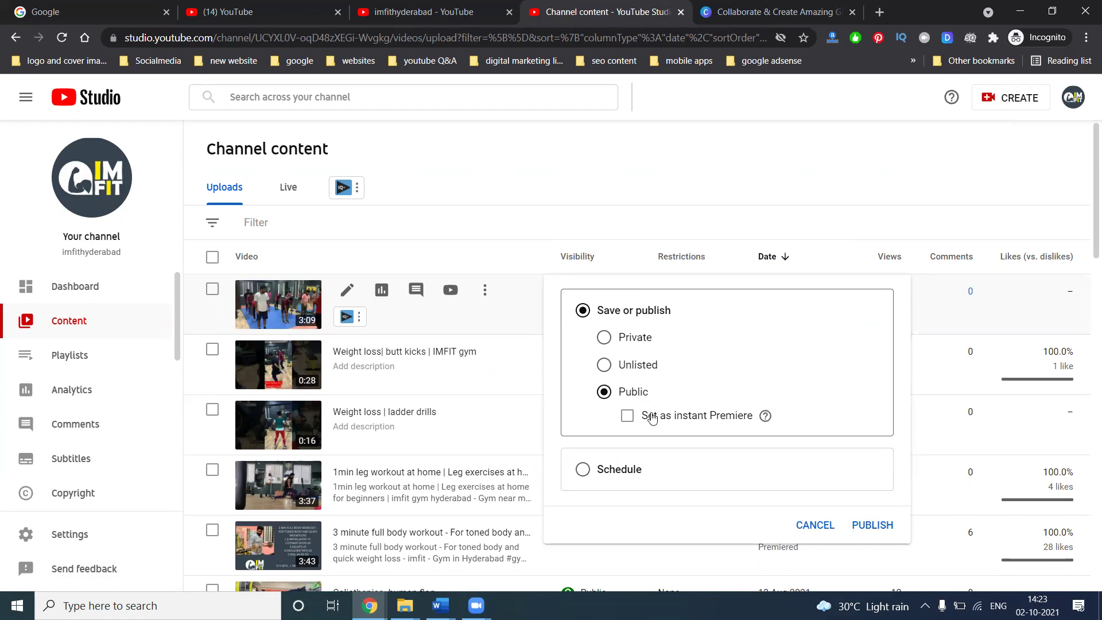
left_click(619, 469)
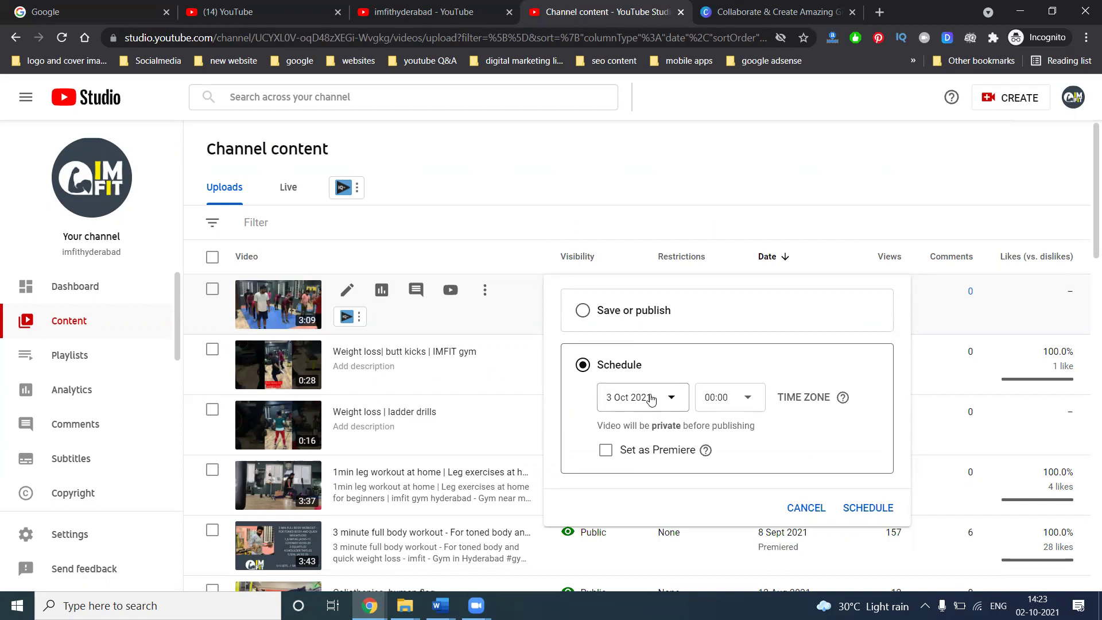
left_click(743, 398)
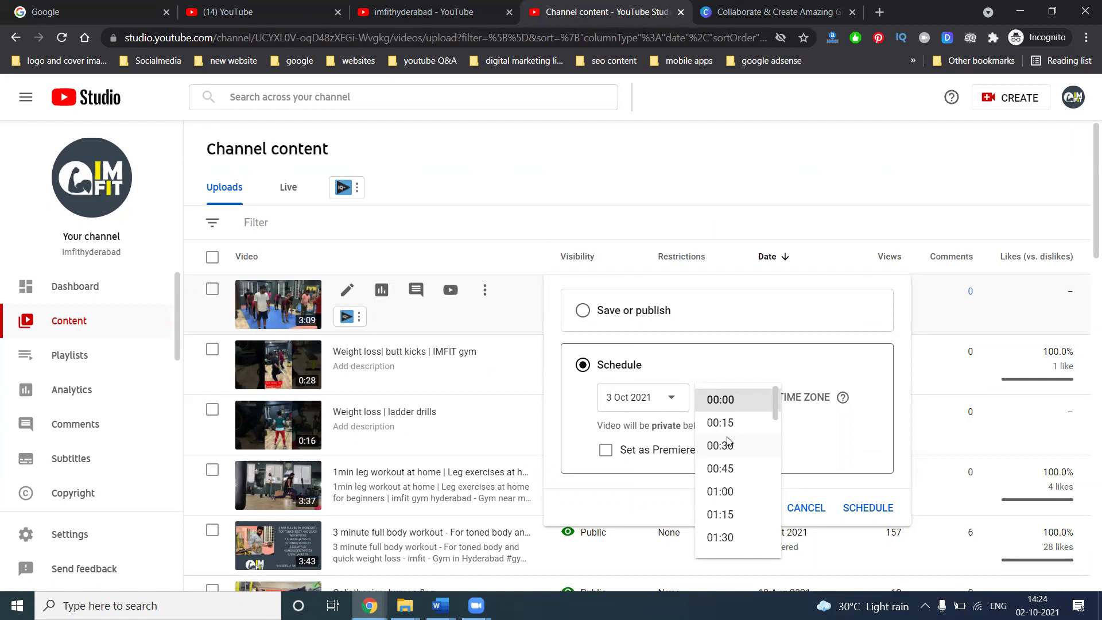
left_click(589, 310)
Step: Return to immediate publishing and publish the video as Public with the instant Premiere option enabled
left_click(588, 311)
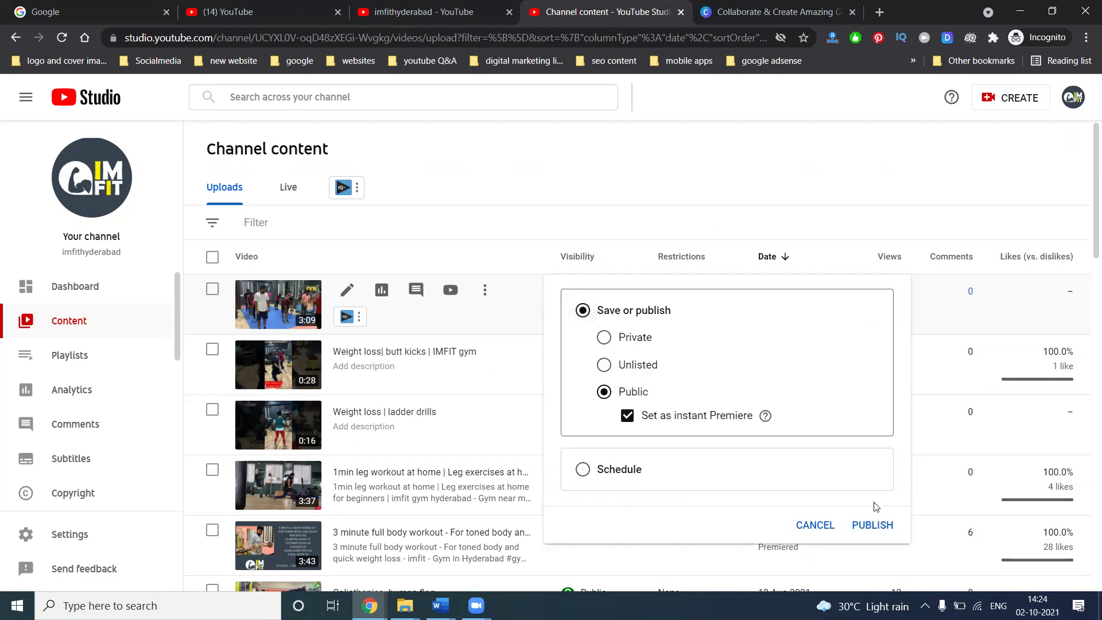
left_click(872, 523)
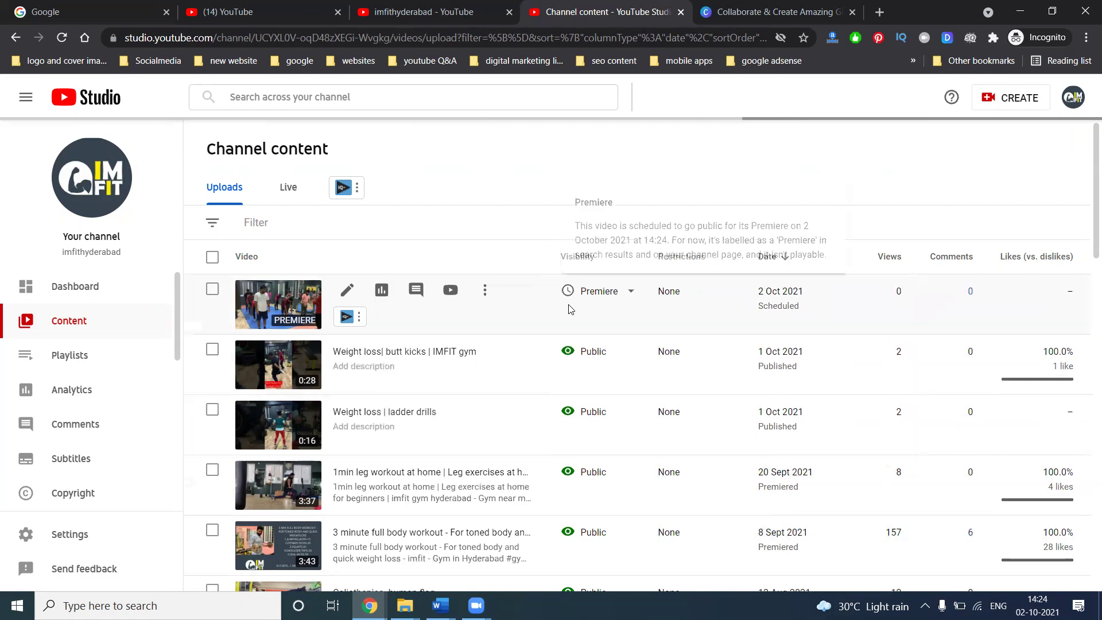
Step: Switch to the channel's YouTube page and open the full body workouts Premiere from its uploaded videos
left_click(458, 6)
left_click(356, 210)
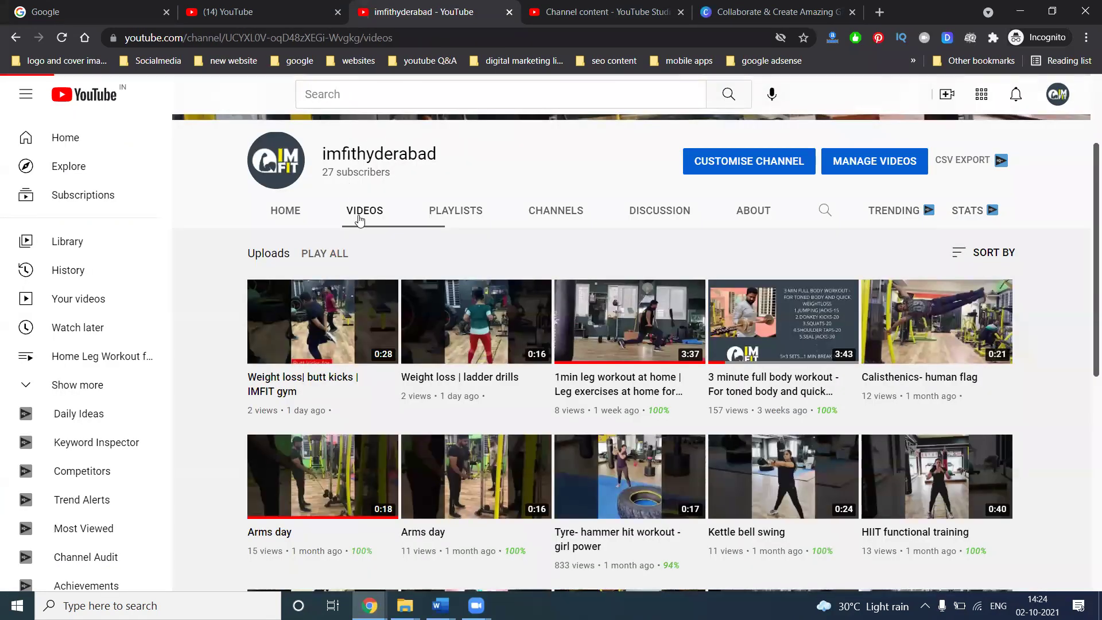
left_click(316, 459)
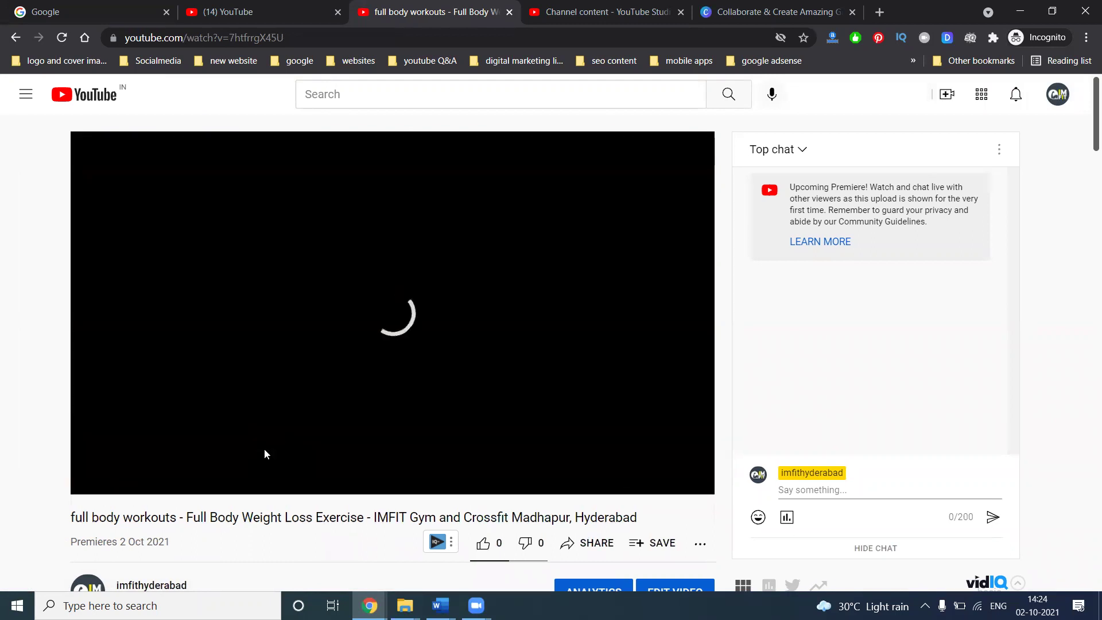
left_click(164, 477)
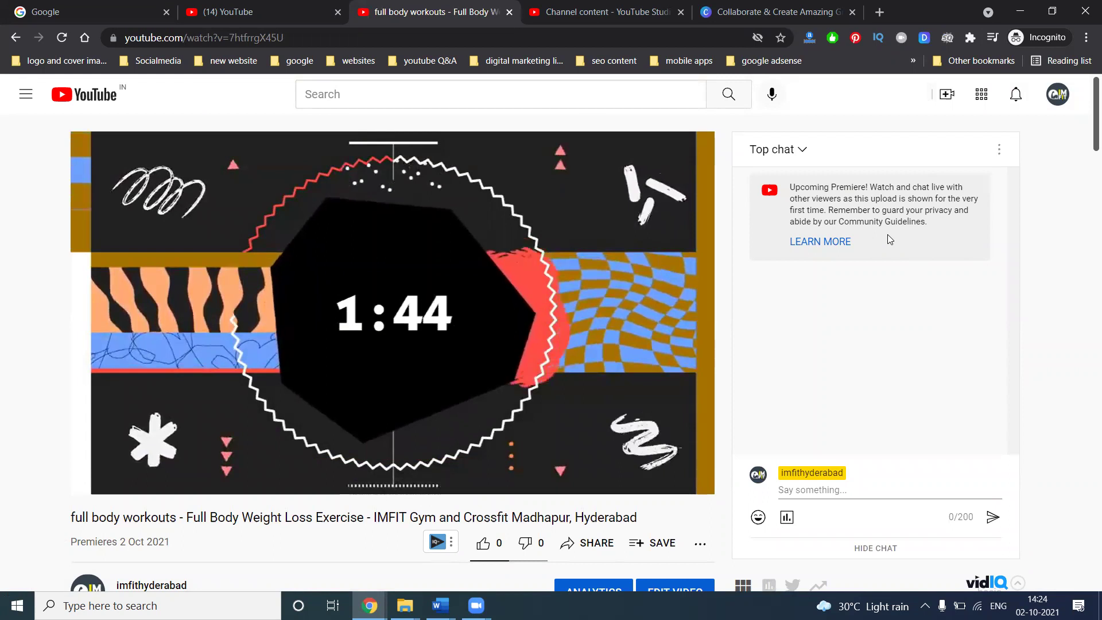
Step: Post the message "hi" in the Premiere's live chat
left_click(846, 486)
type("hi")
key("Return")
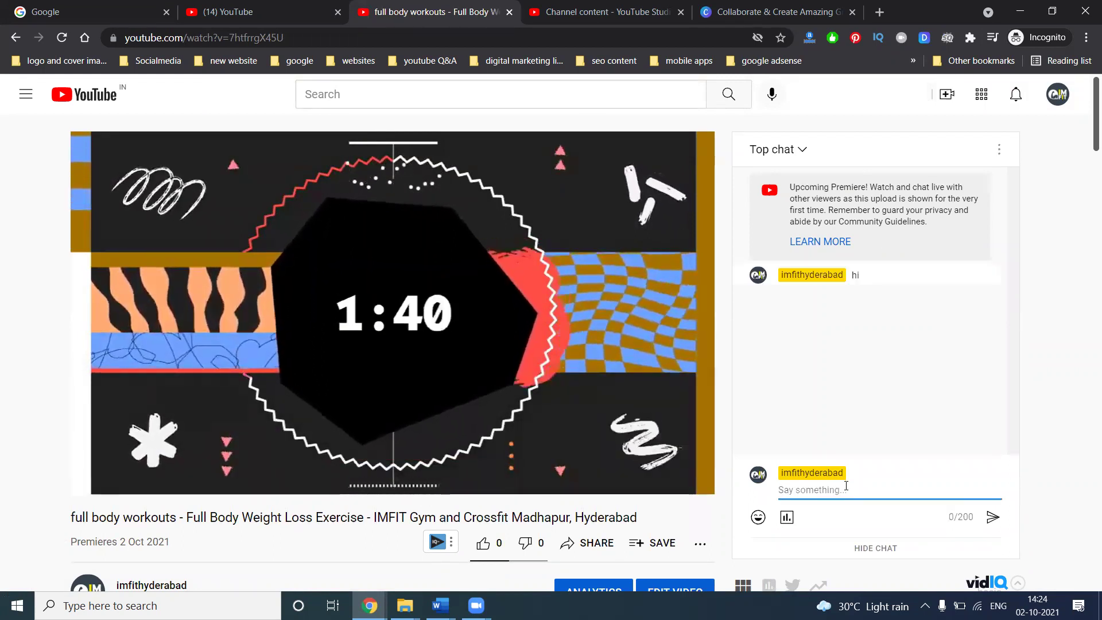